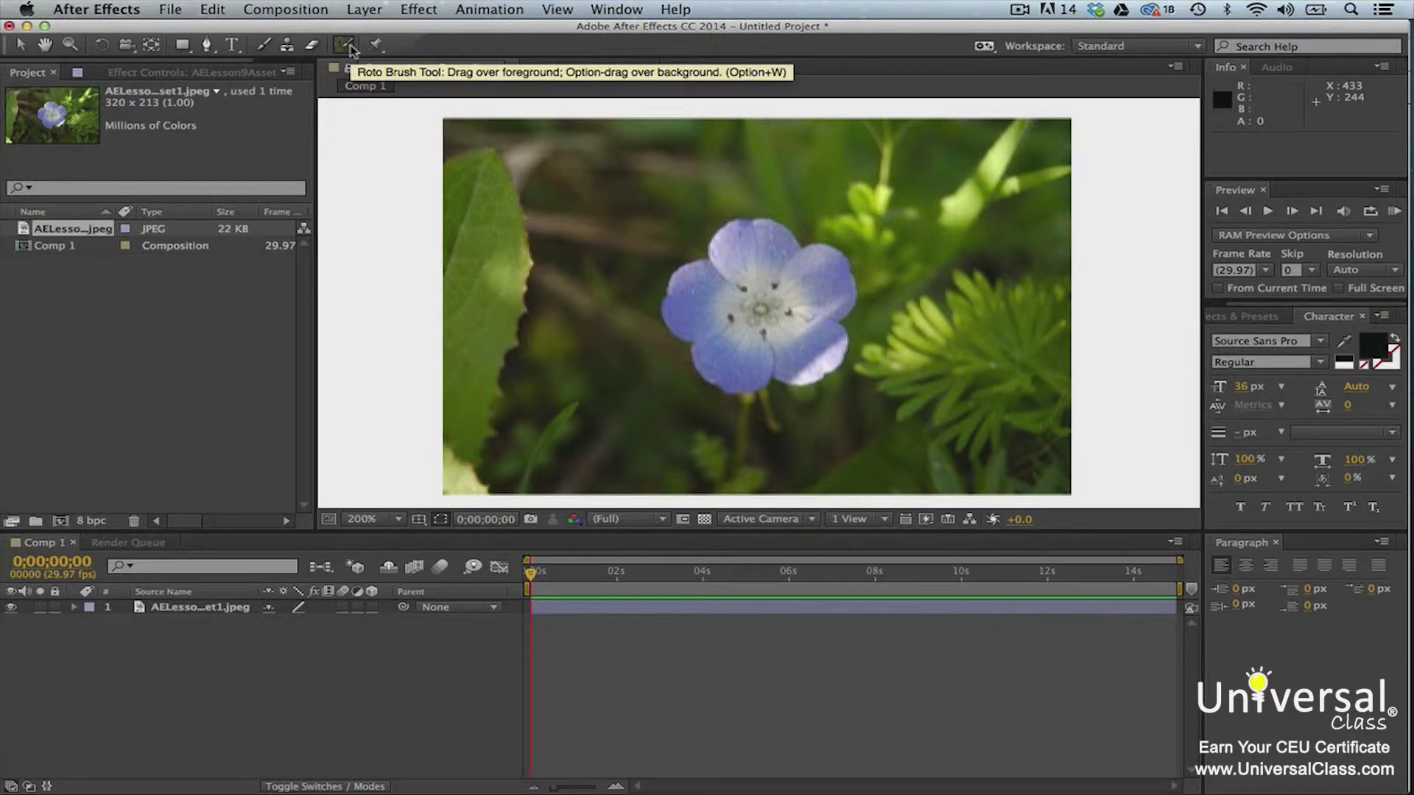
- Select the AELesson9Asset1.jpeg flower layer in Comp 1's timeline with the Roto Brush tool
left_click(205, 609)
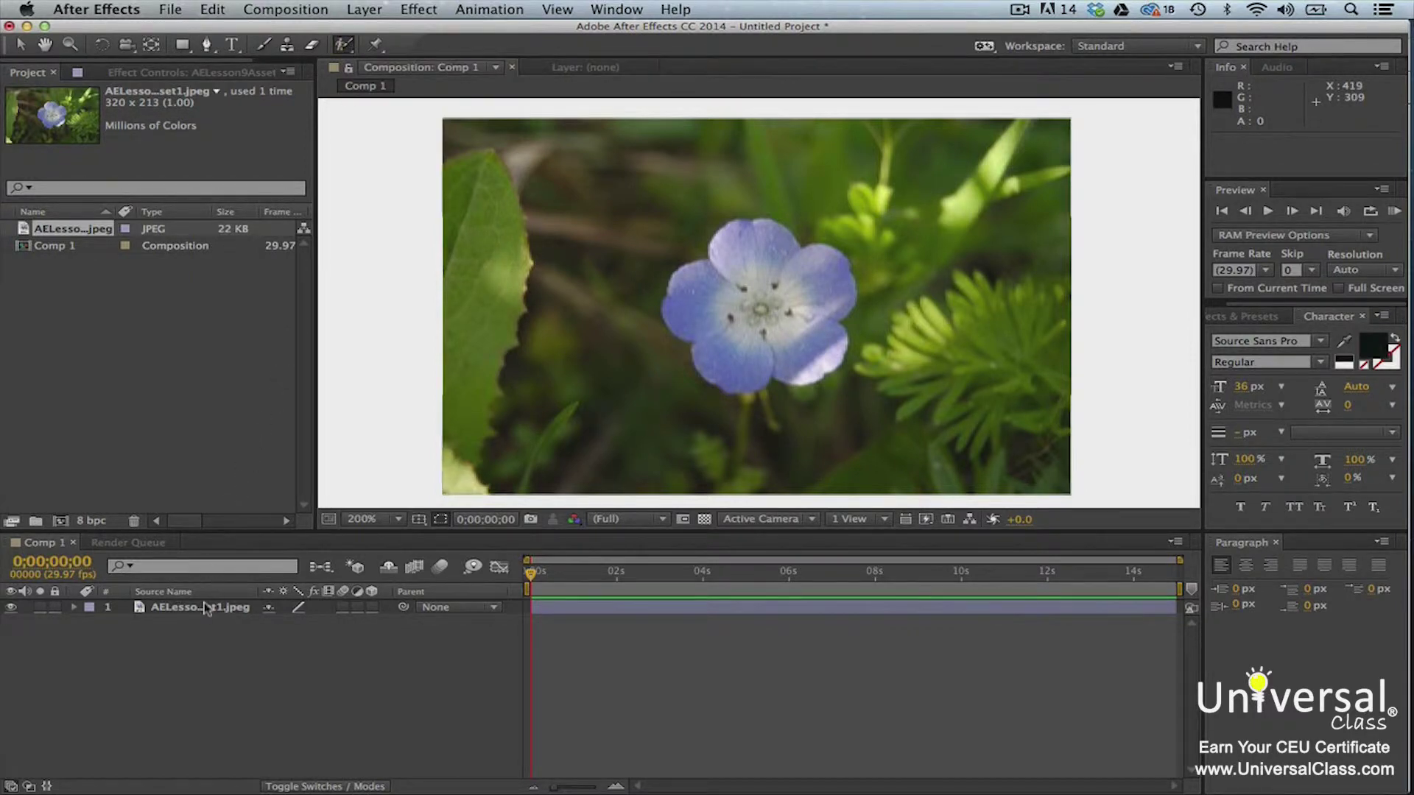
- Open the AELesson9Asset1.jpeg flower photo in its own Layer panel
double_click(205, 608)
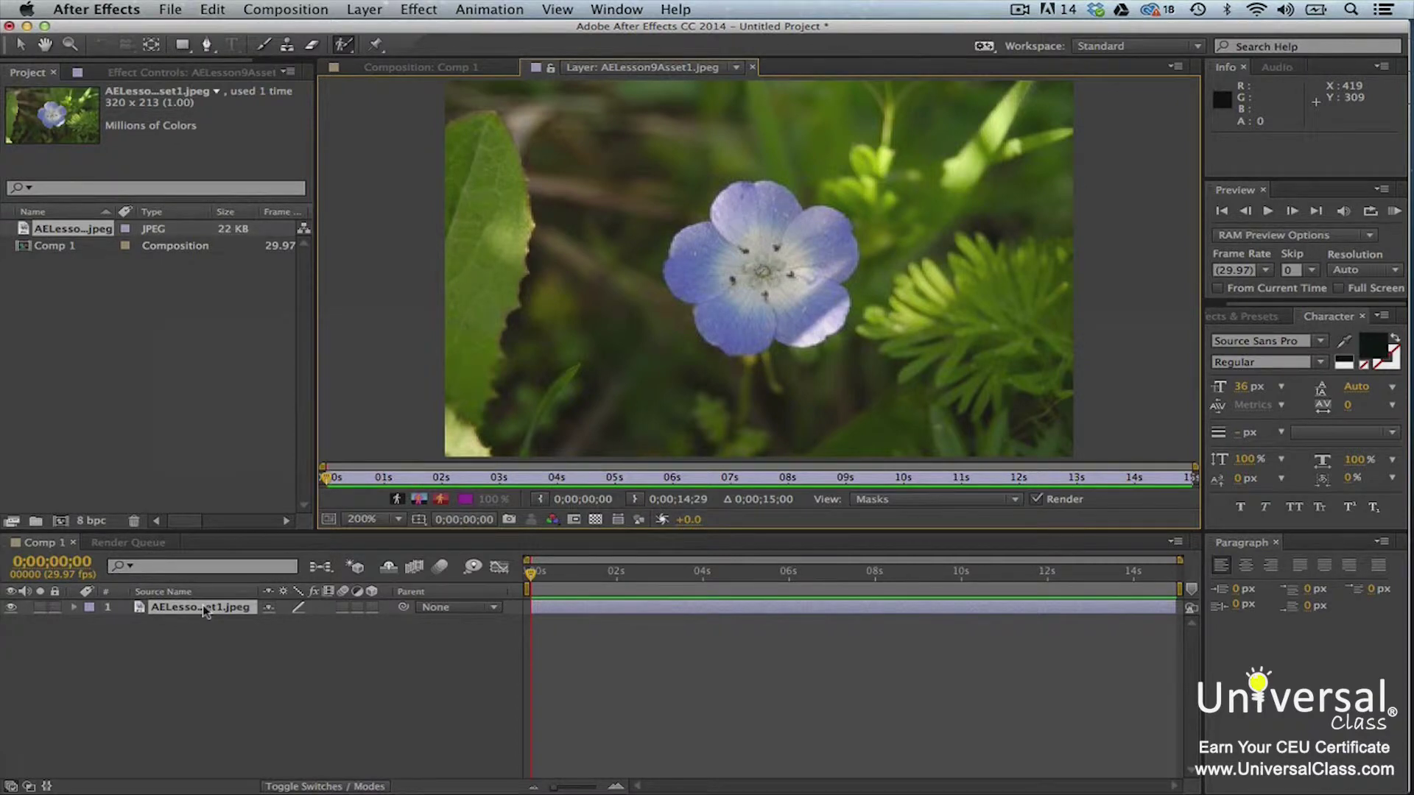
left_click(603, 8)
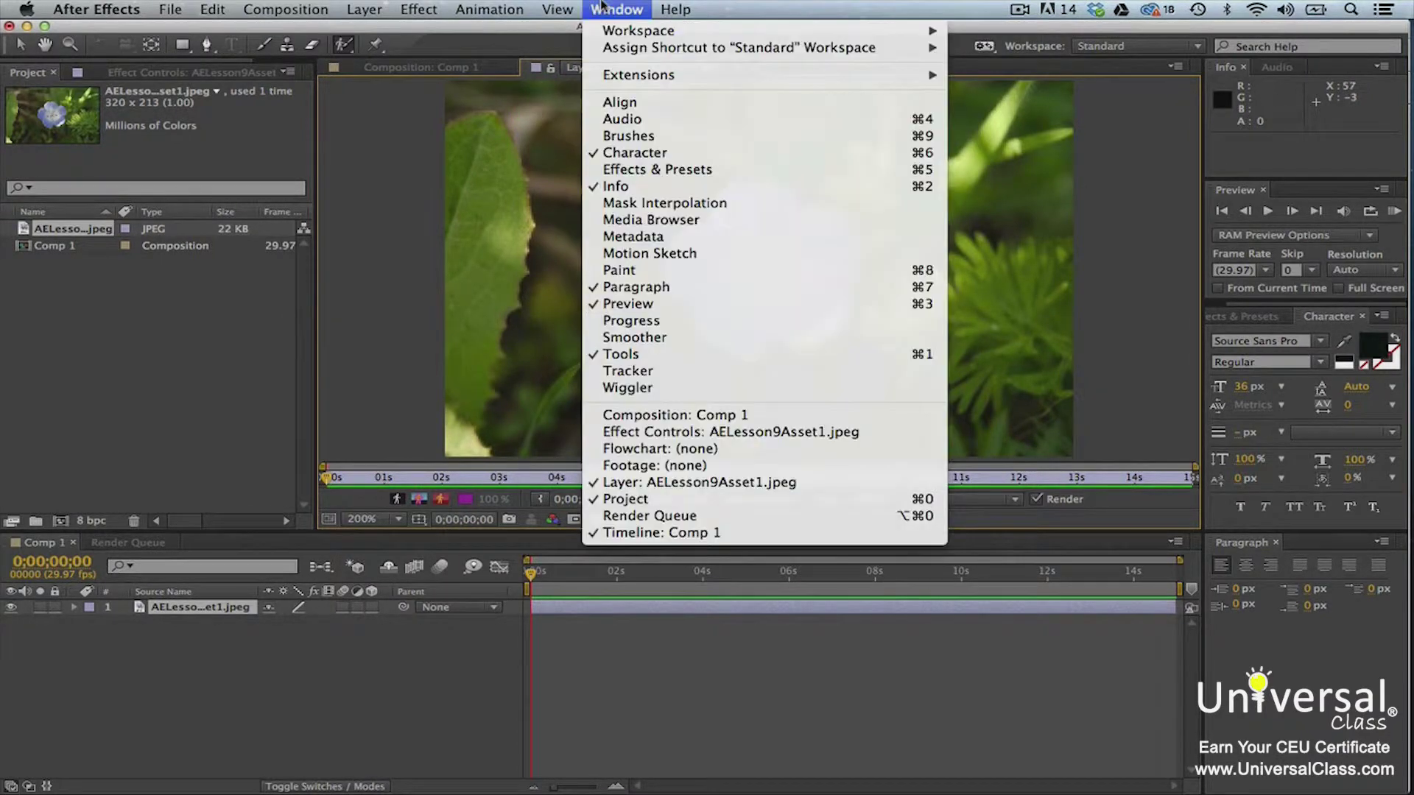
- Show the Brushes panel and paint a Roto Brush stroke up the top petal as foreground
left_click(618, 135)
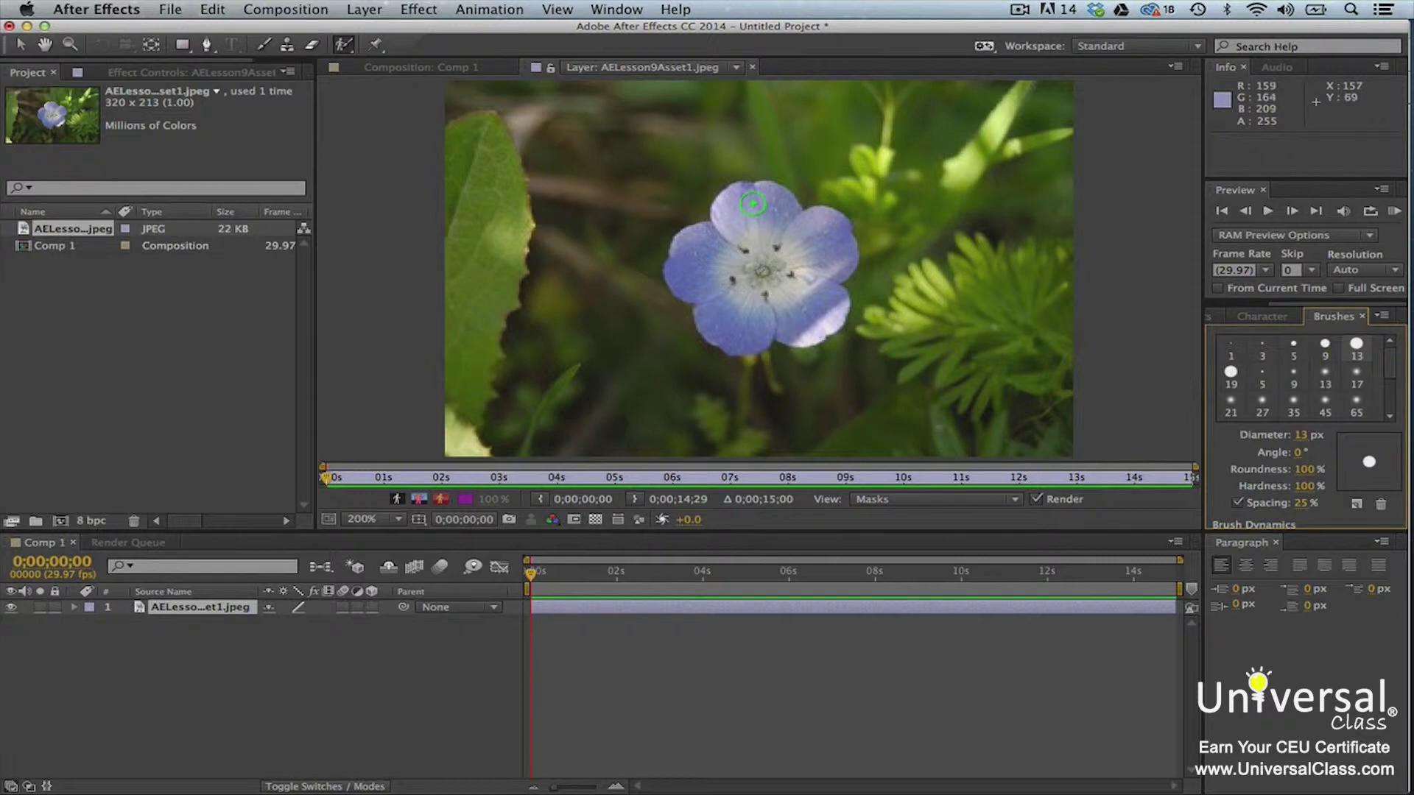
mouse_move(759, 243)
left_mouse_down()
mouse_move(751, 201)
mouse_move(801, 320)
left_mouse_up()
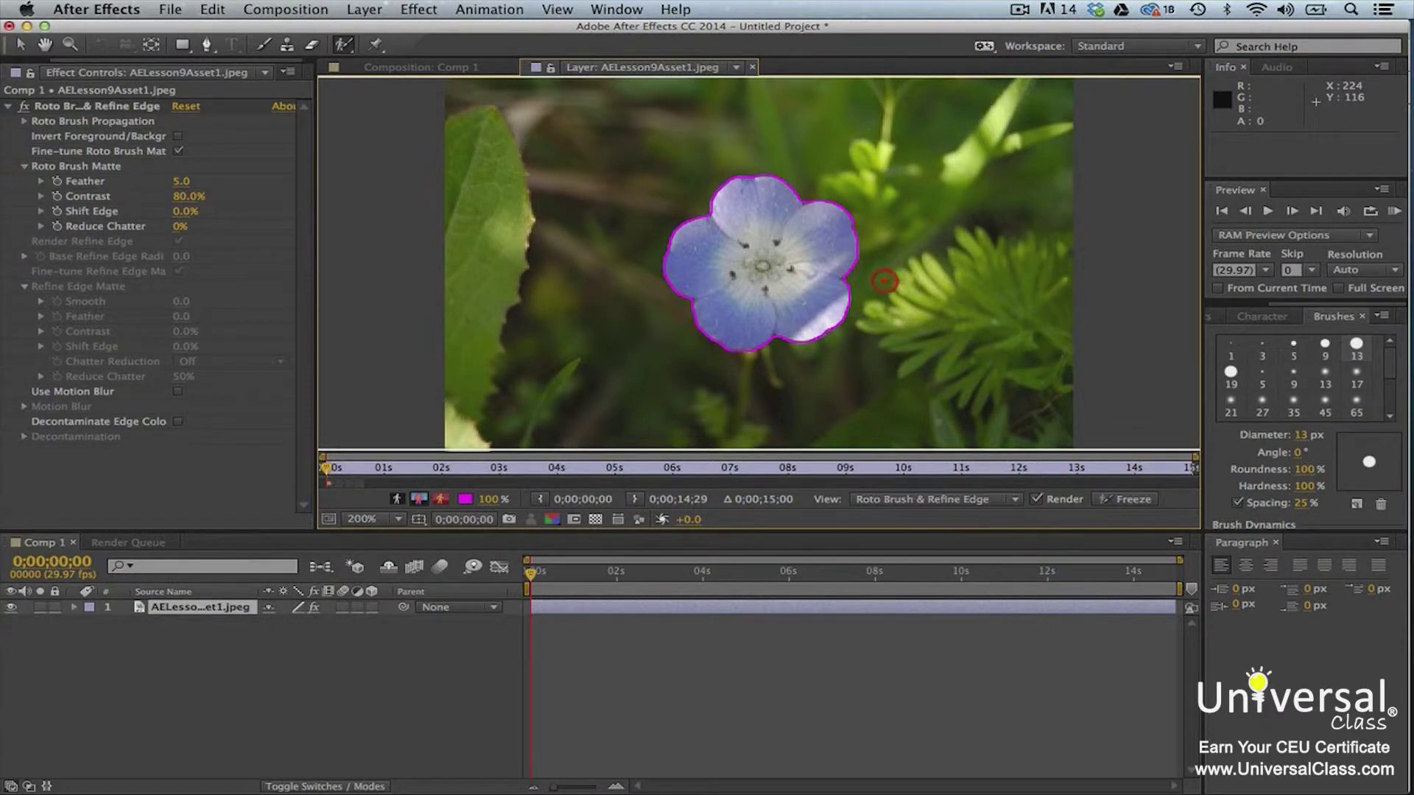
- Subtract the greenery right of the flower, then view the matte as Alpha, Alpha Overlay and Alpha Boundary
mouse_move(893, 324)
left_mouse_down()
mouse_move(938, 222)
mouse_move(956, 238)
mouse_move(965, 317)
left_mouse_up()
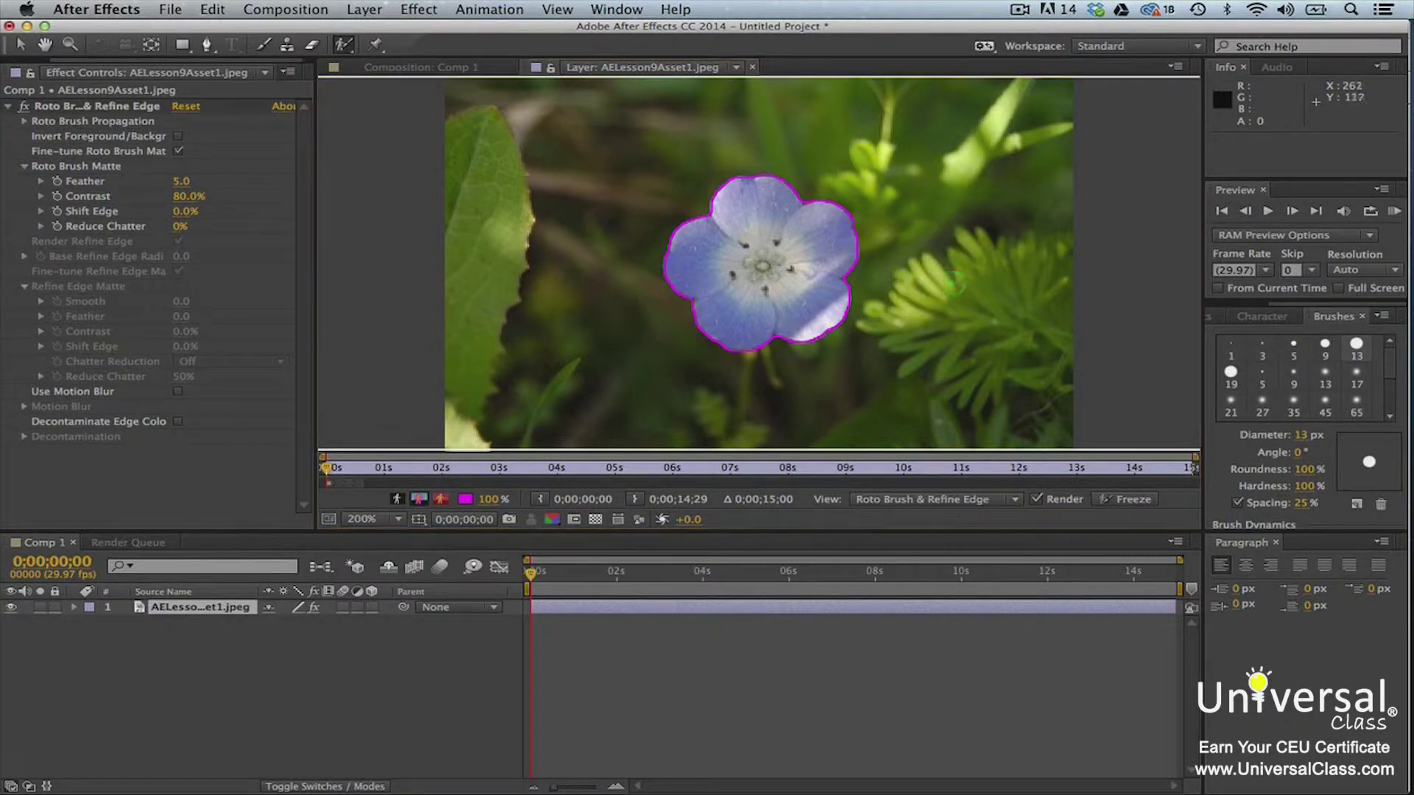
left_click(399, 500)
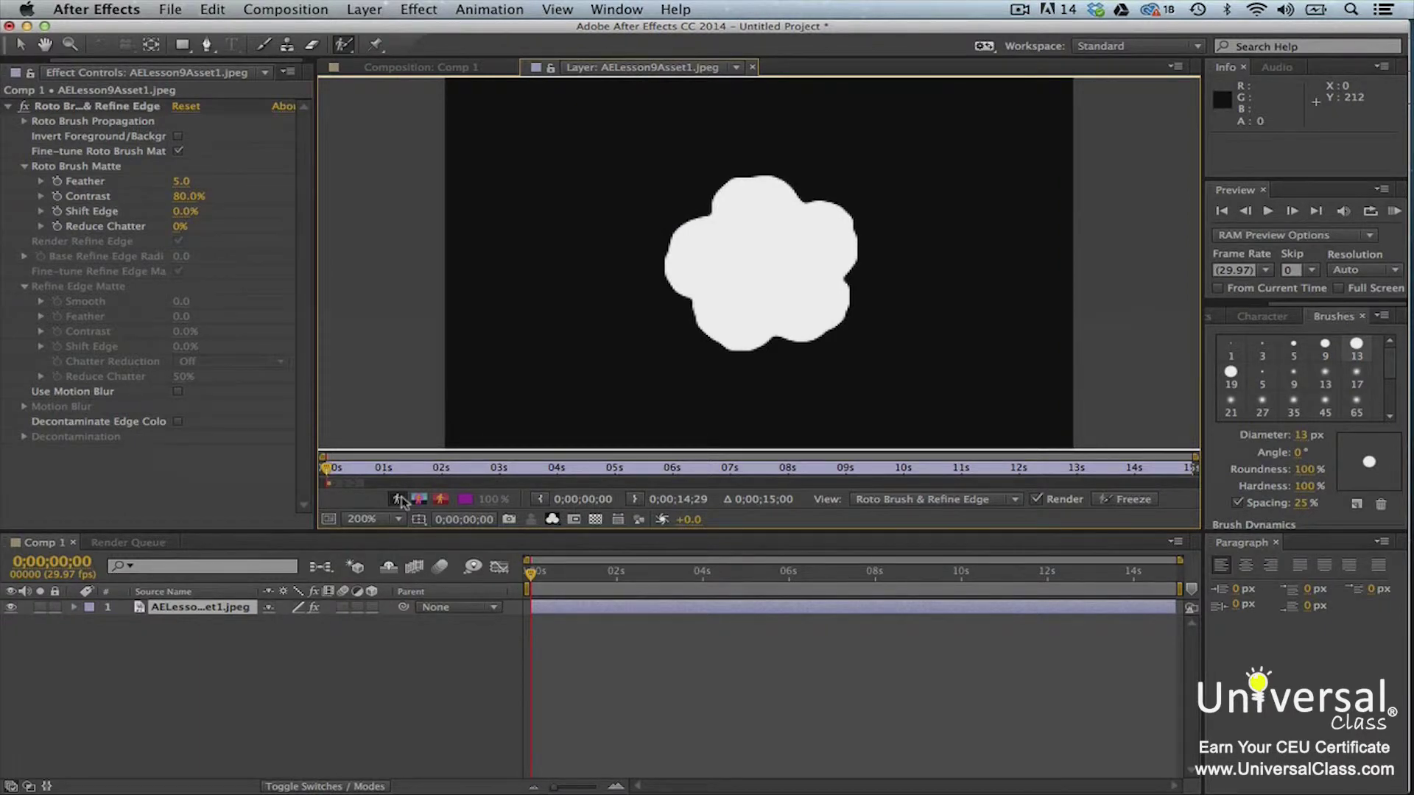
left_click(440, 501)
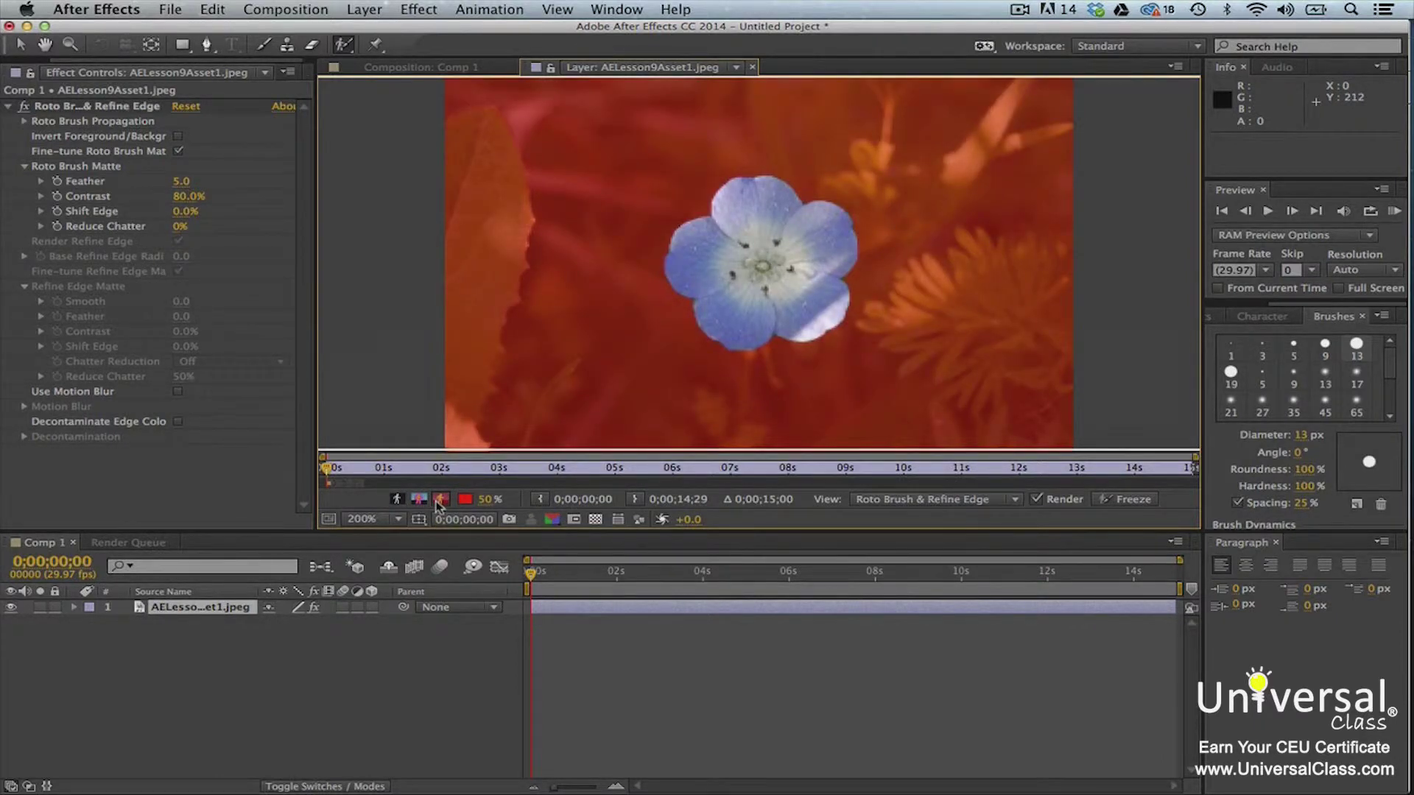
left_click(419, 500)
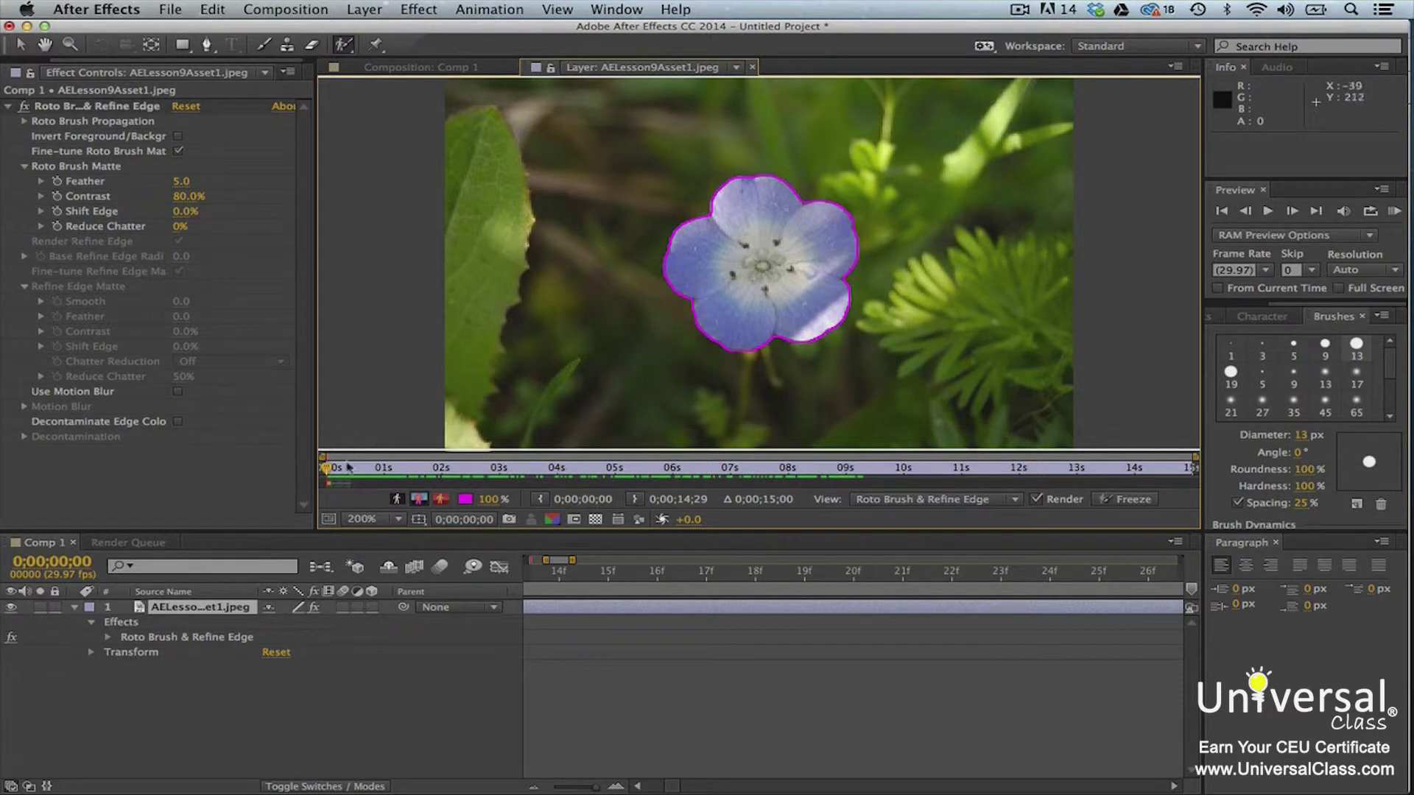
- At about one second, paint the left petal back into the matte, then step to later frames
left_click_drag(327, 468, 388, 473)
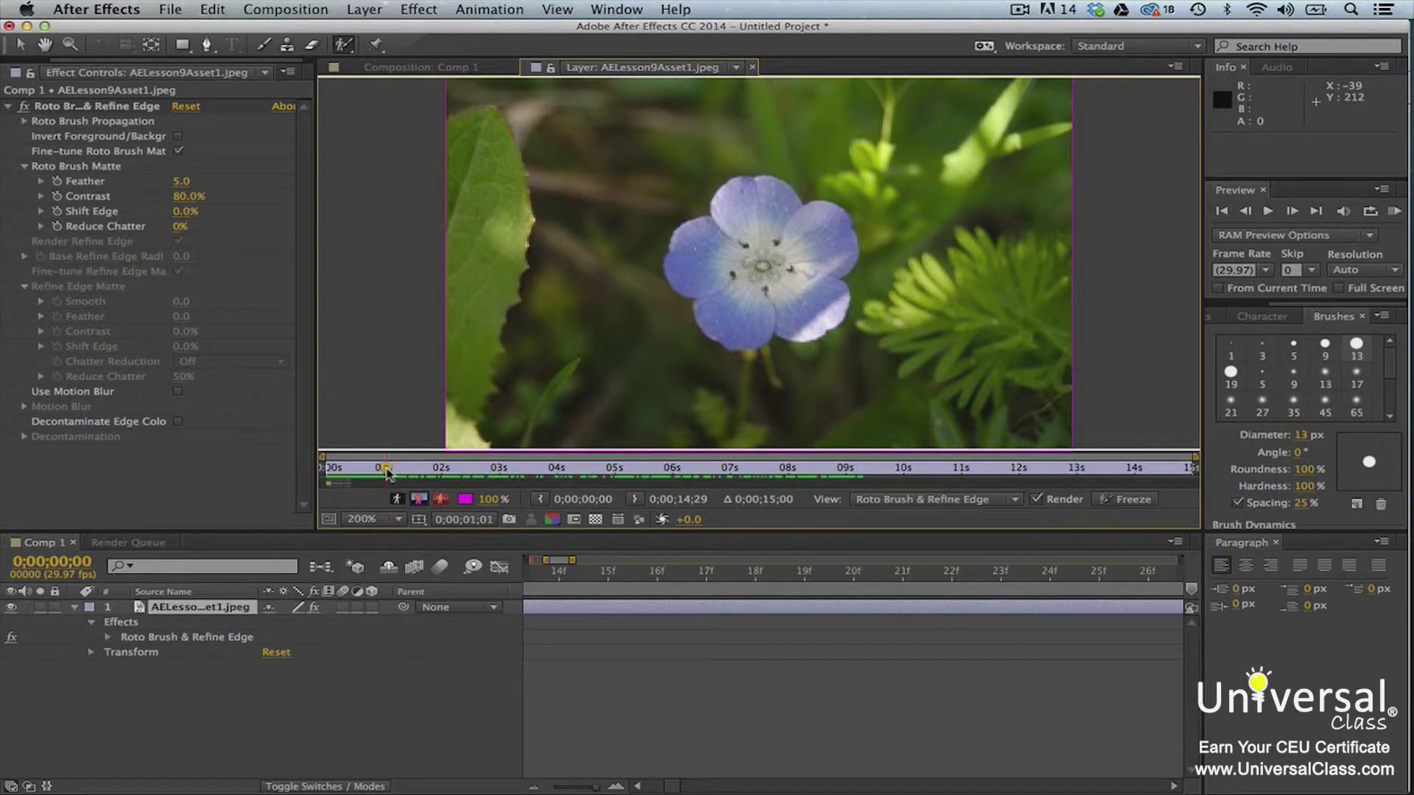
mouse_move(700, 255)
left_mouse_down()
mouse_move(734, 278)
mouse_move(821, 258)
left_mouse_up()
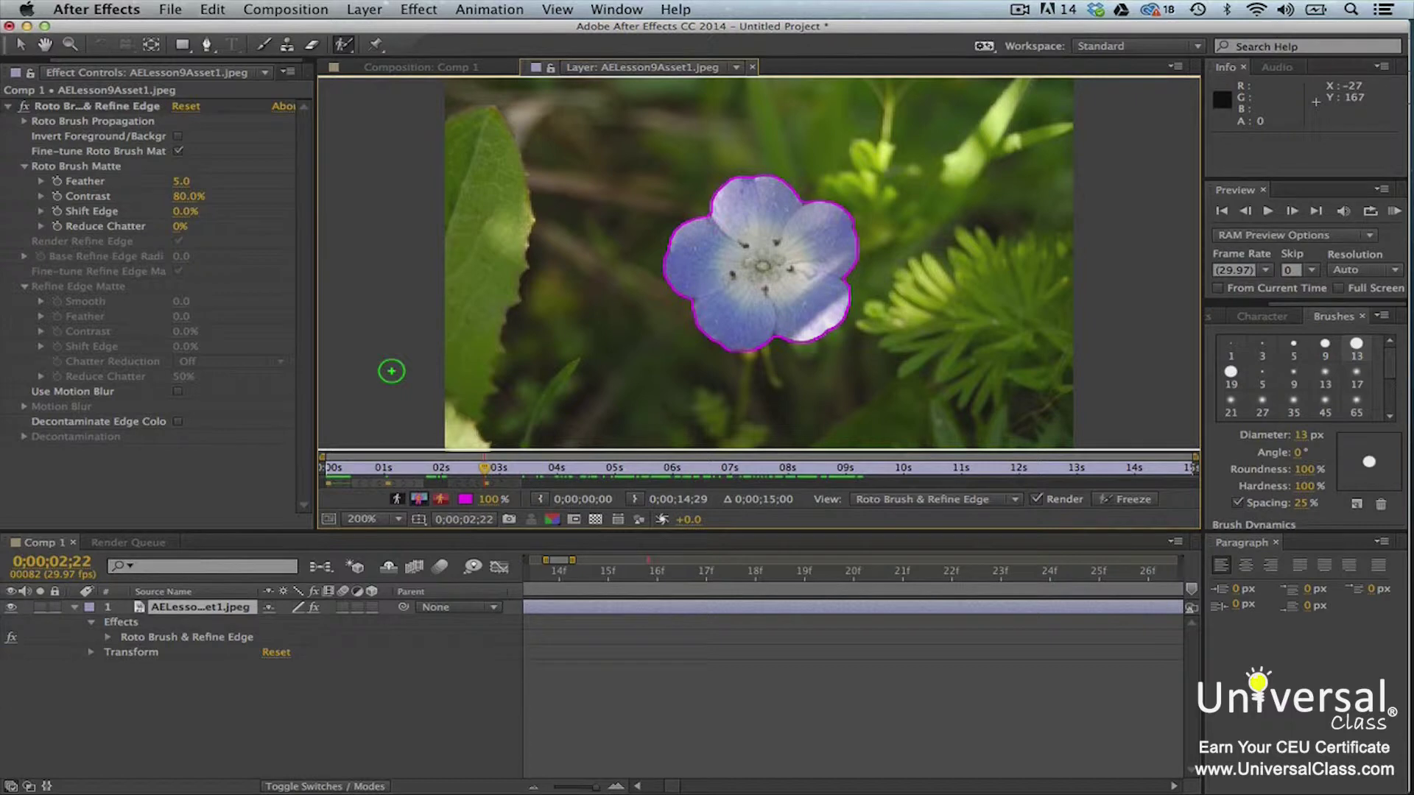
key("Page_Down")
key("Page_Down")
key("Page_Down")
key("Page_Down")
key("Page_Down")
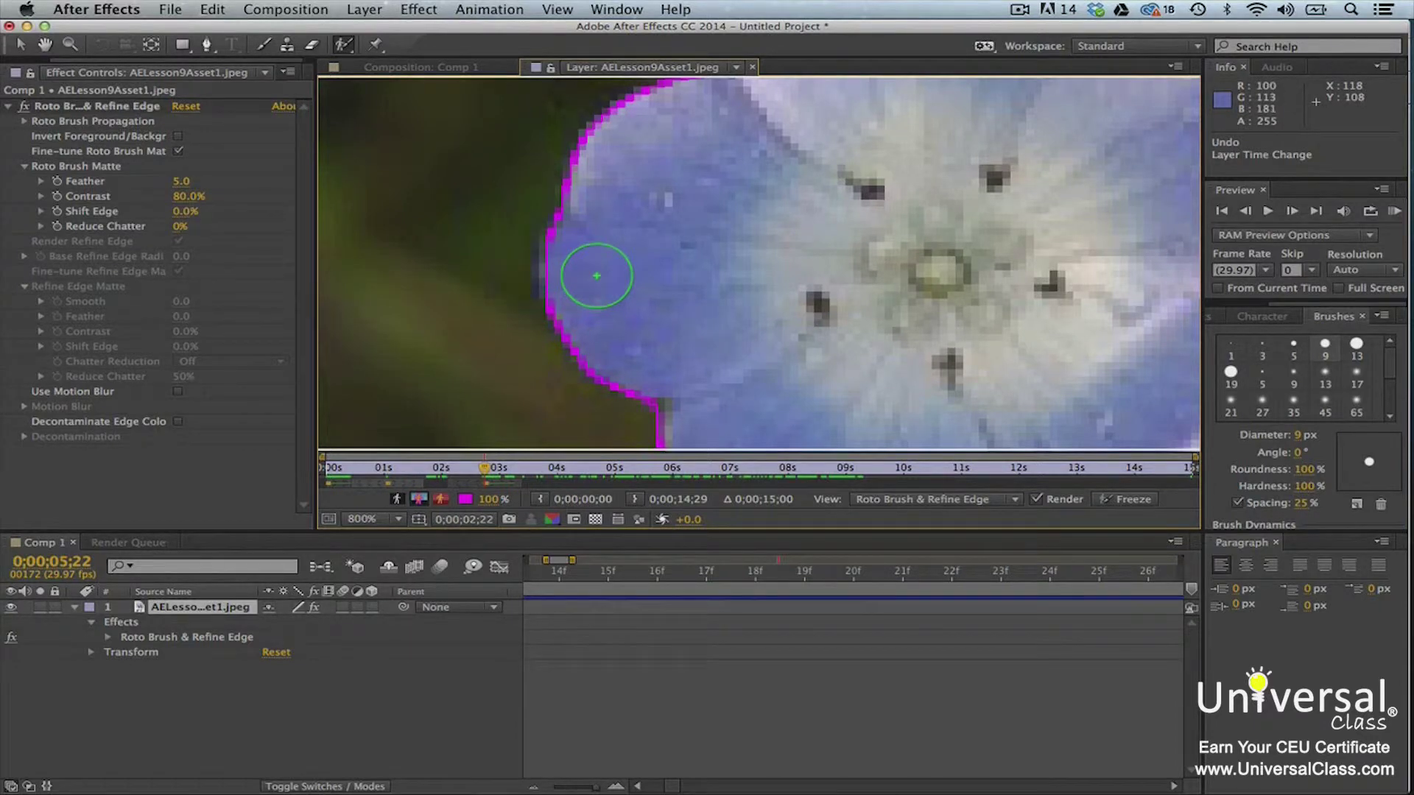
- Scrub the Roto Brush matte Feather to 9.4 and Reduce Chatter to 26%
left_click_drag(186, 183, 230, 180)
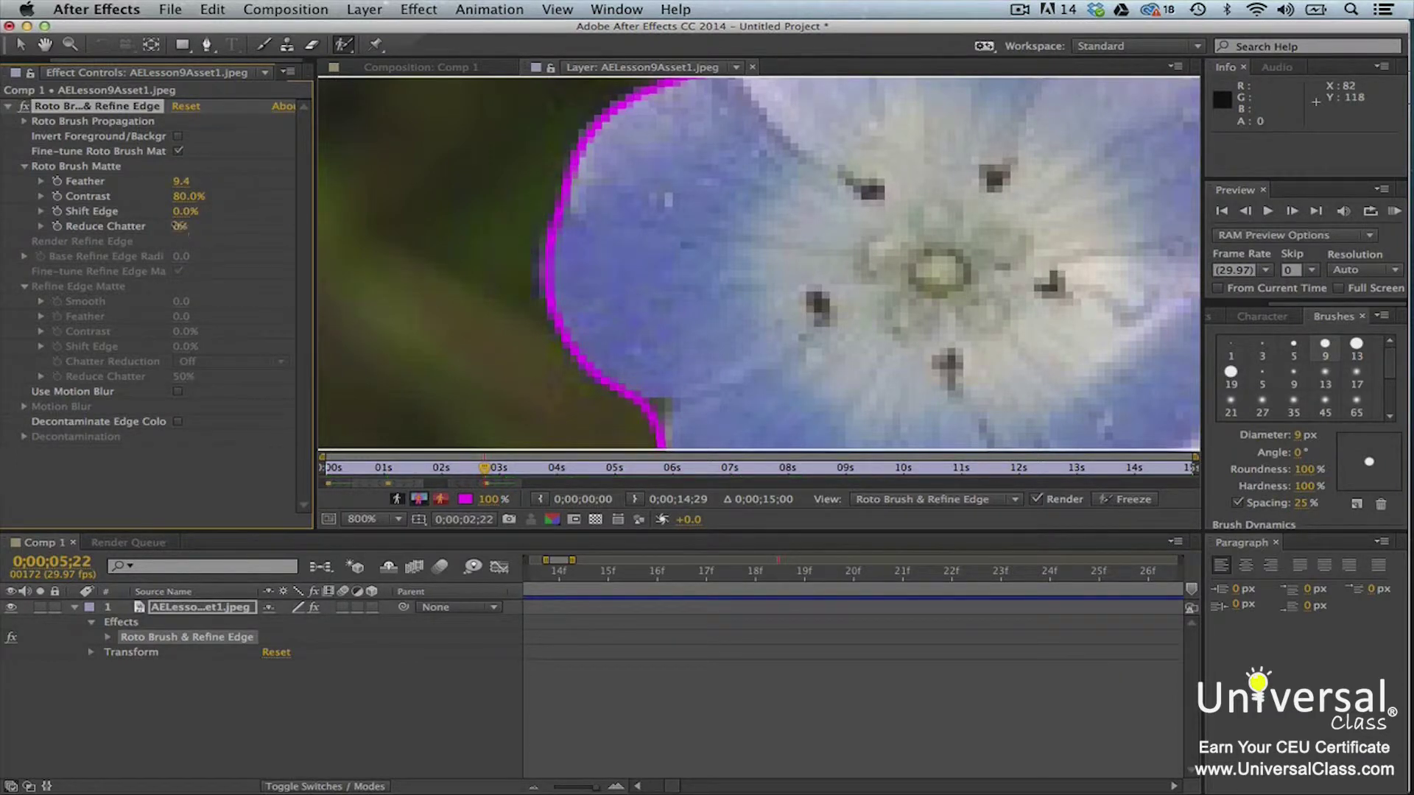
left_click_drag(177, 224, 190, 224)
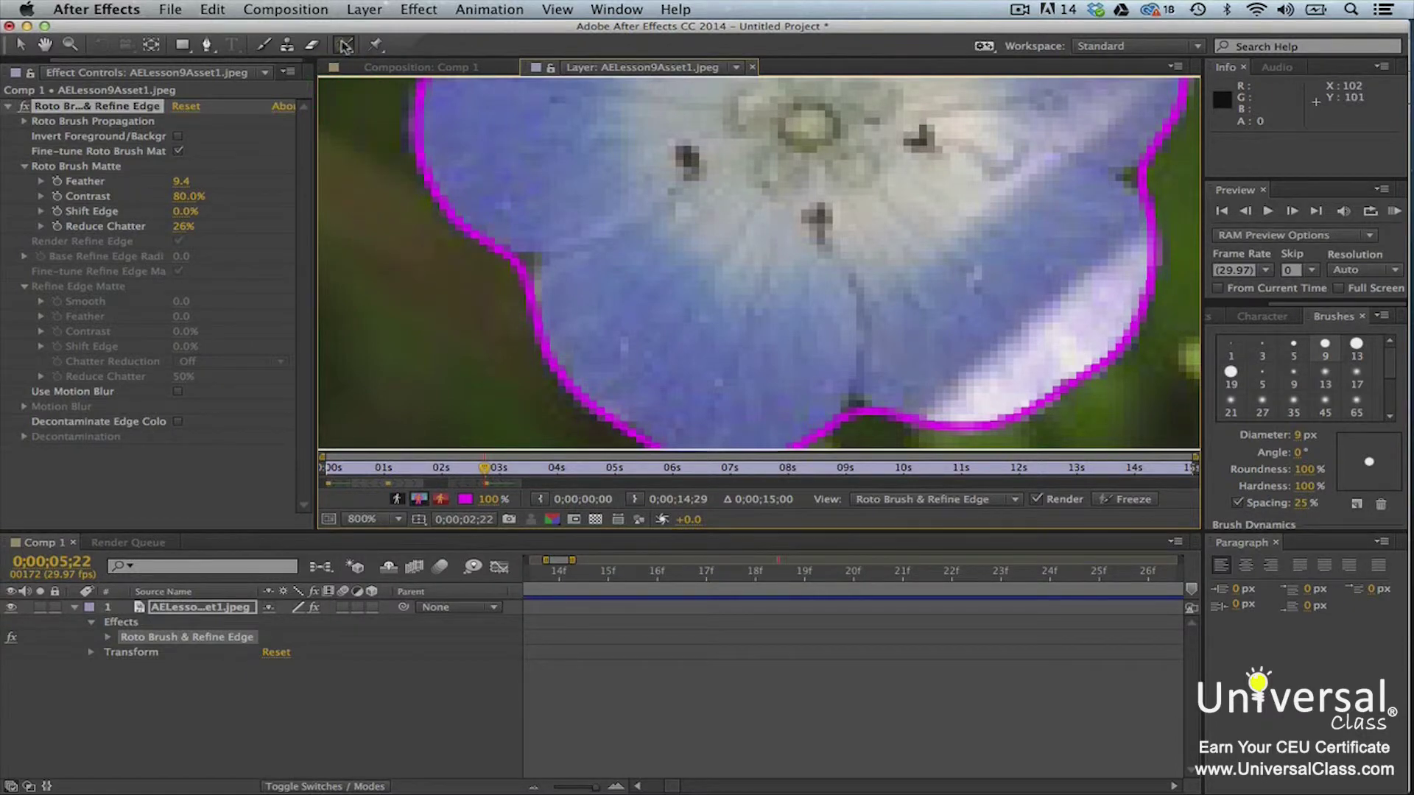
- Switch to refining the matte edge and shrink the brush diameter to 3 px
left_click_drag(343, 45, 414, 68)
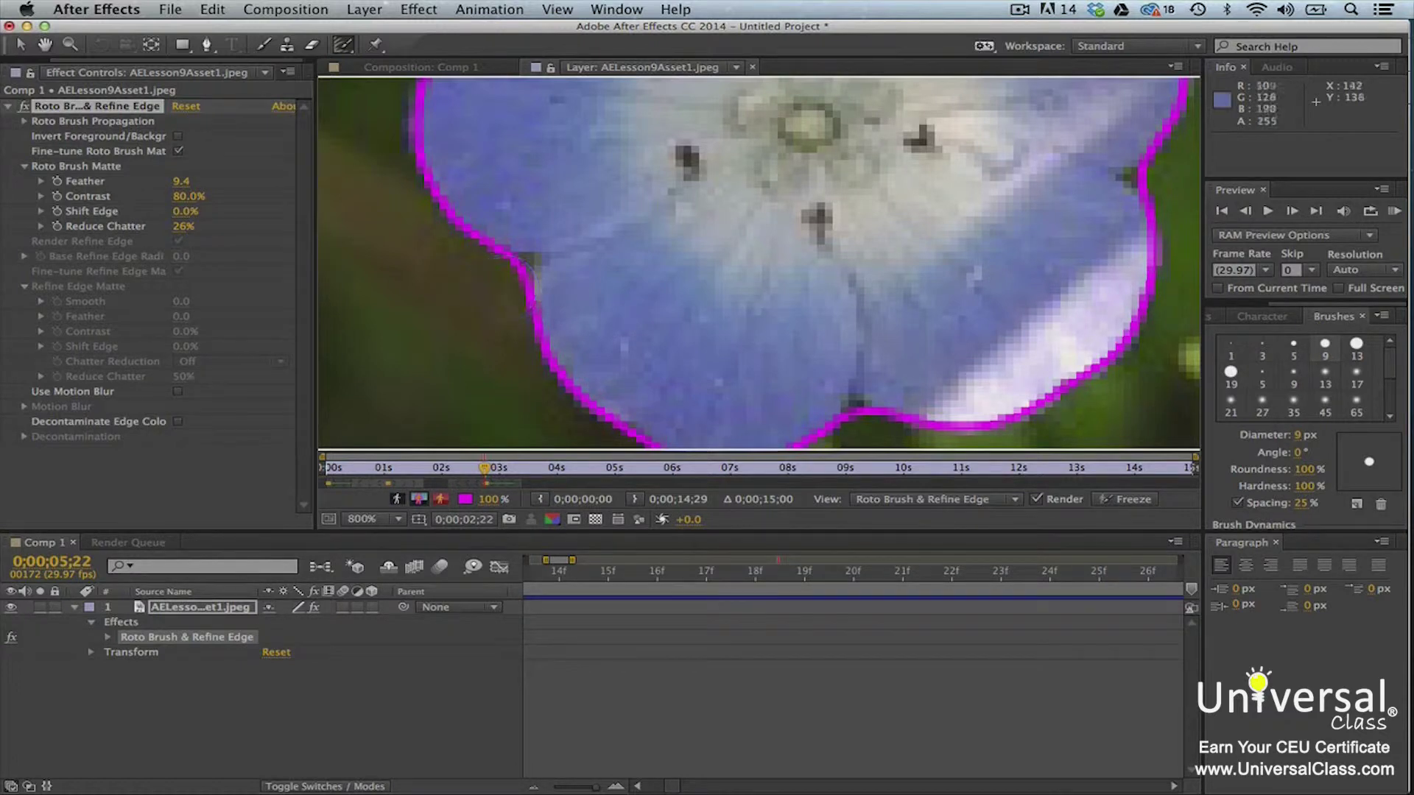
left_click(1268, 349)
left_click(1268, 349)
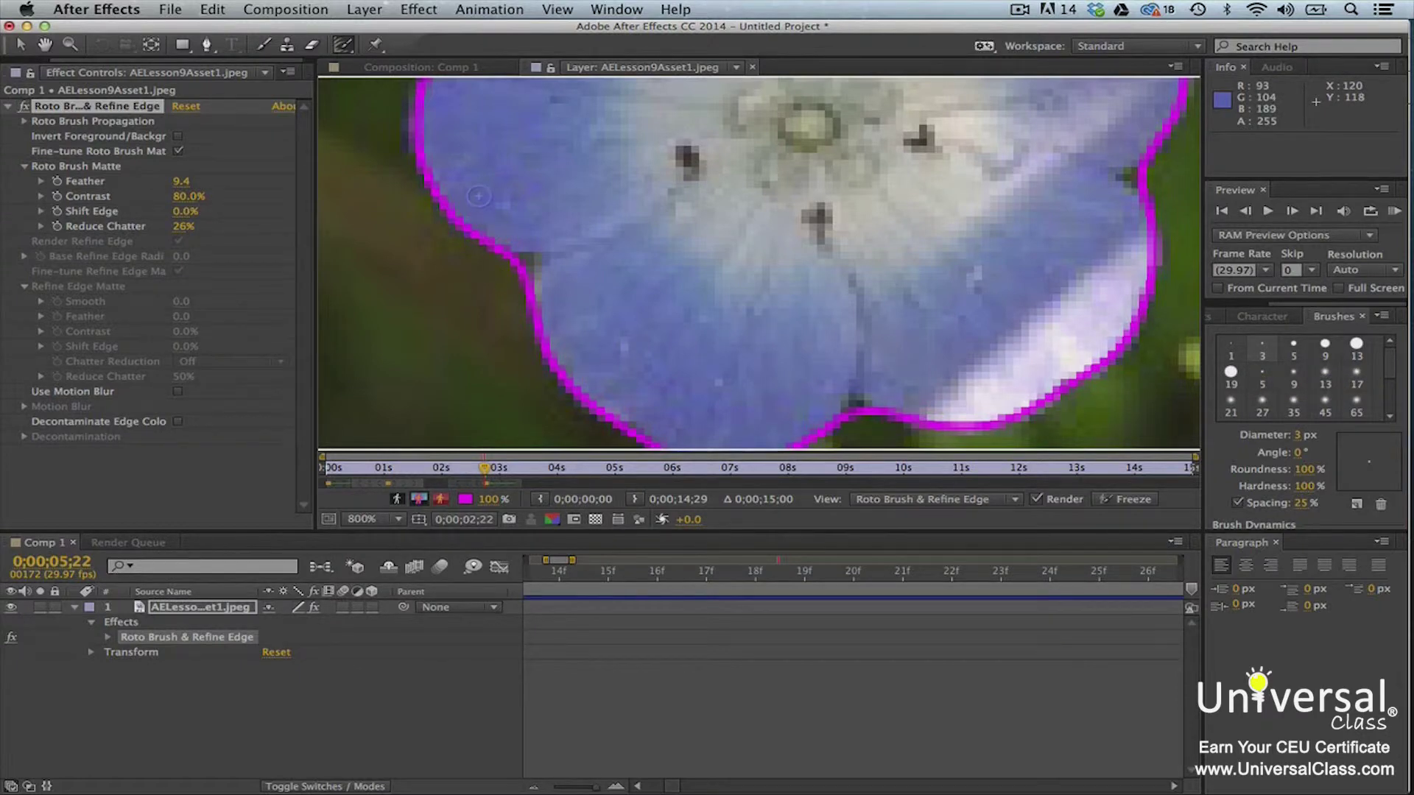
- Refine the matte edge along the left petal, panning along the lower petal boundary
left_click_drag(480, 195, 492, 278)
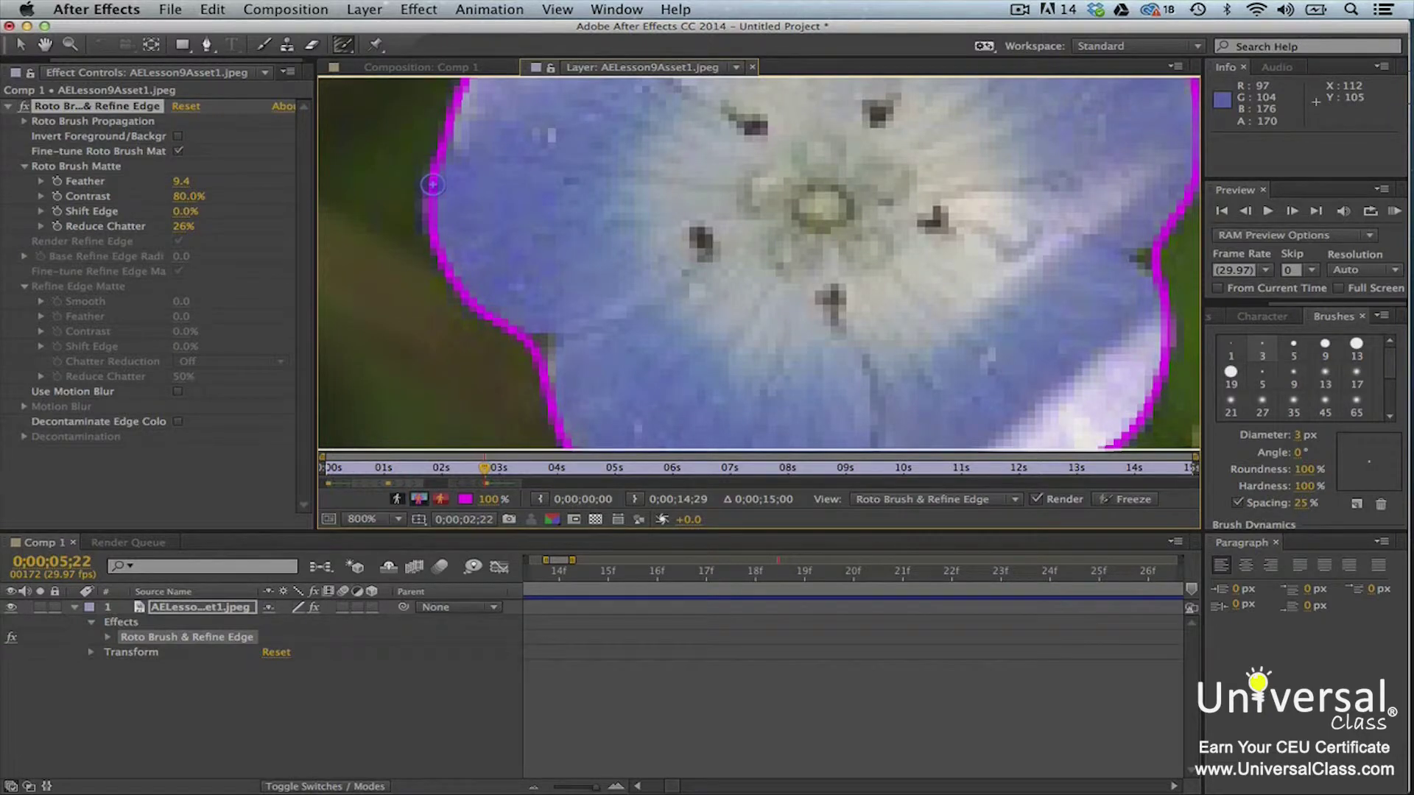
left_click_drag(432, 184, 442, 239)
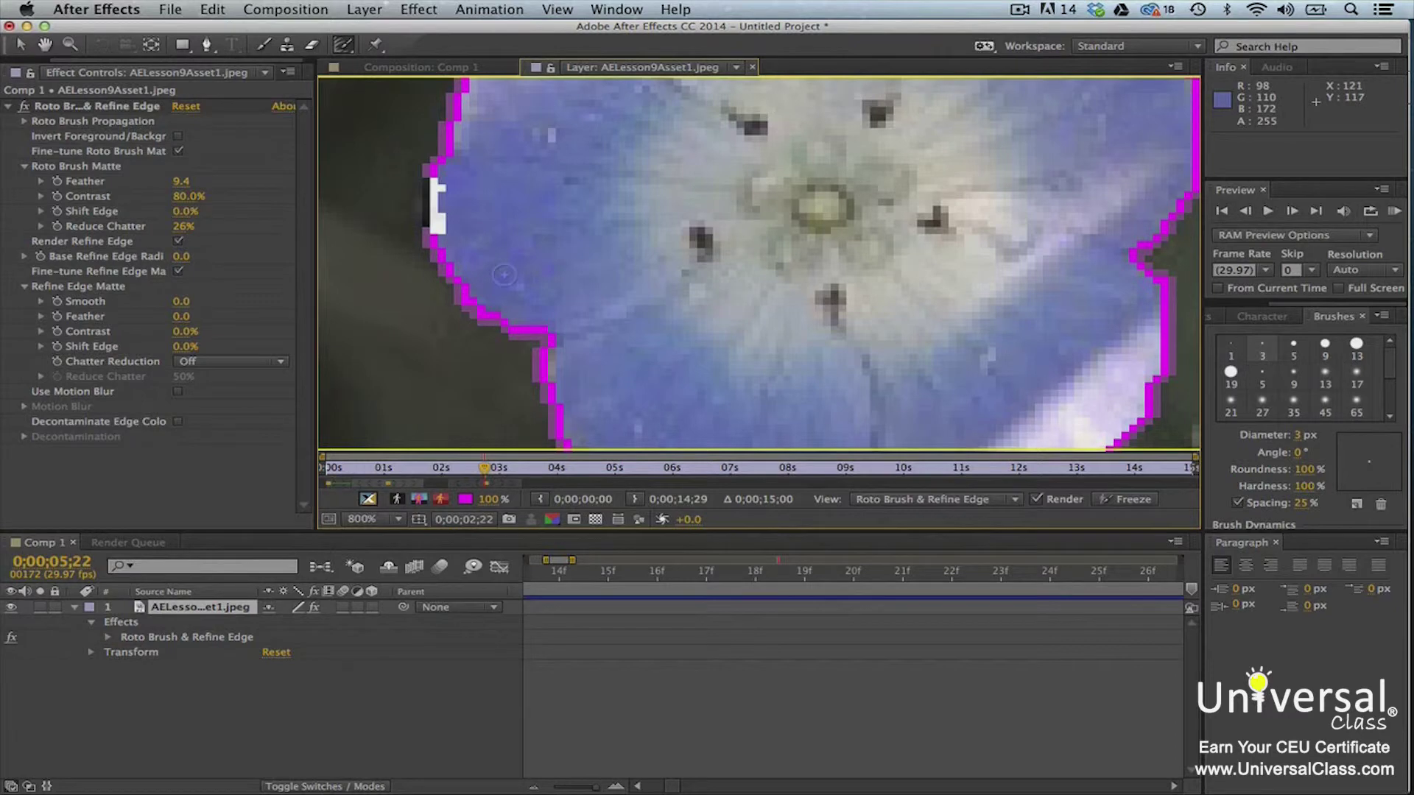
left_click_drag(504, 275, 498, 154)
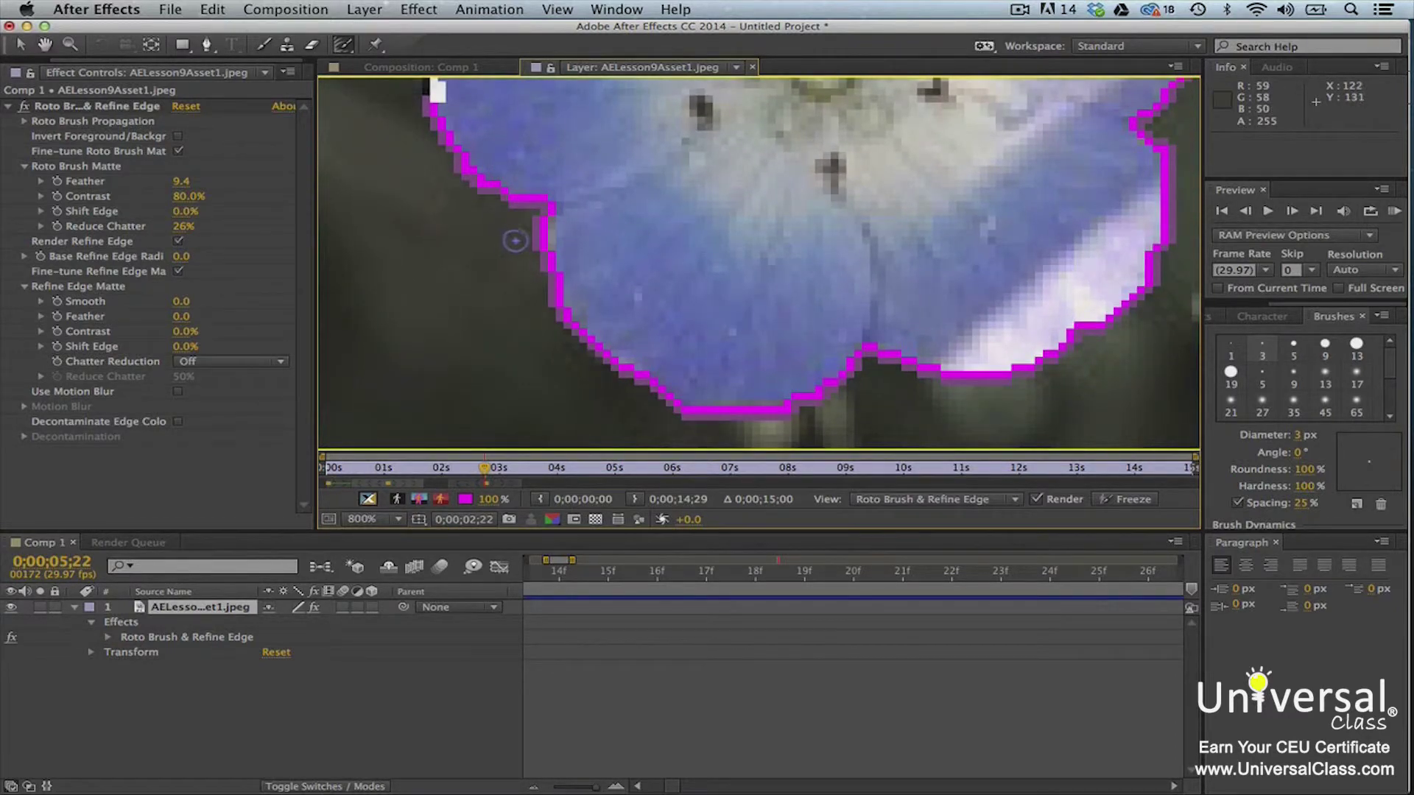
- Zoom out to 200%, freeze the Roto Brush segmentation, and show the flower over a transparency grid
left_click(400, 520)
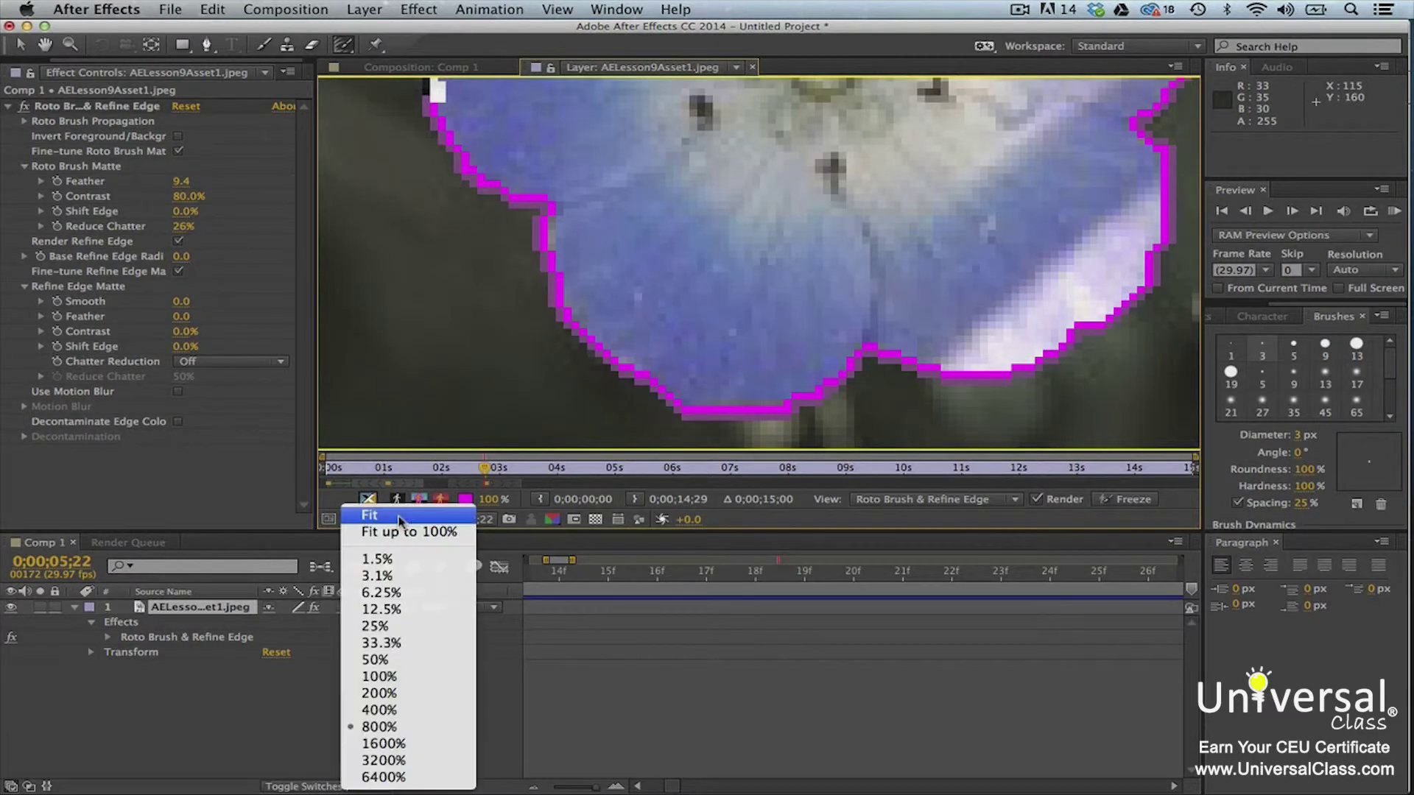
left_click(373, 712)
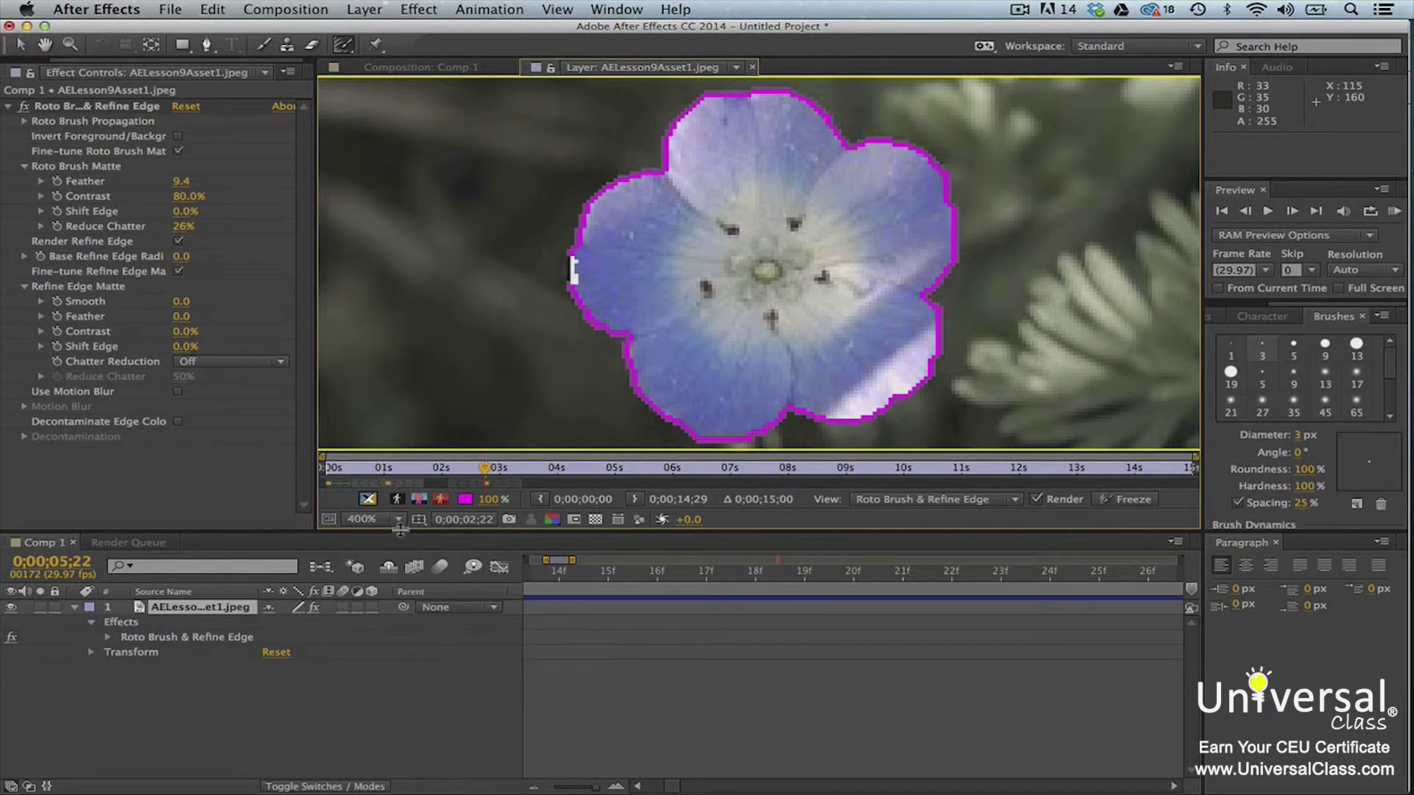
key("comma")
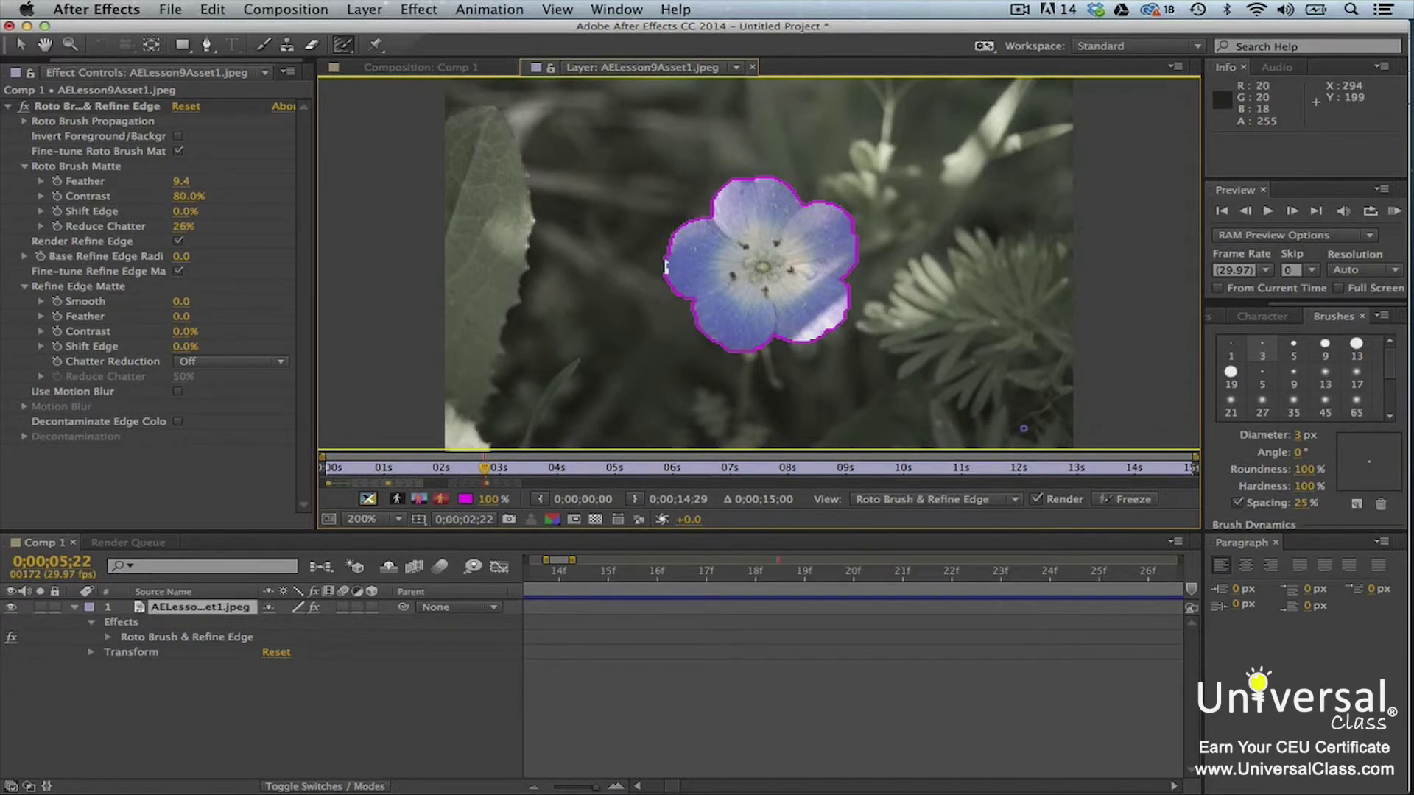
left_click(1119, 499)
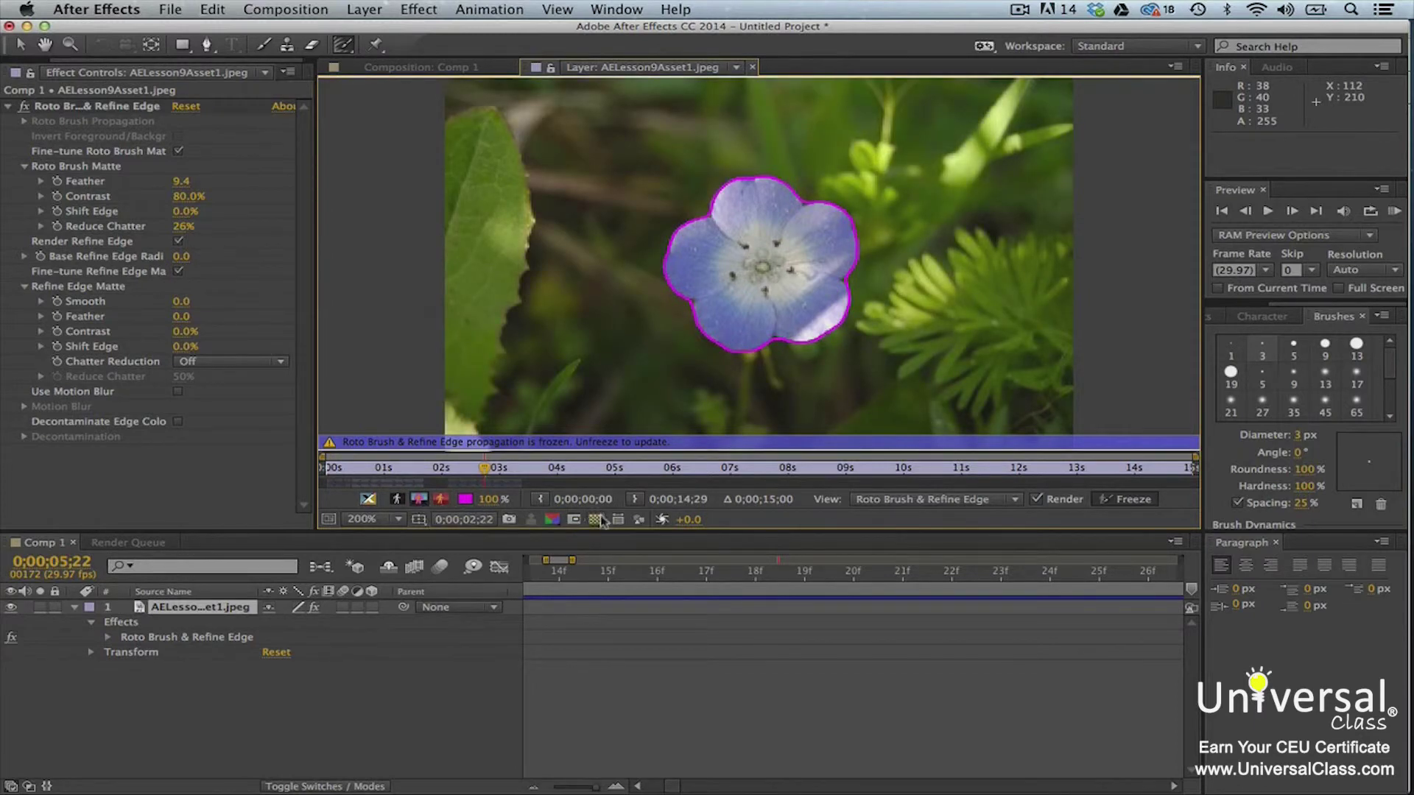
left_click(596, 519)
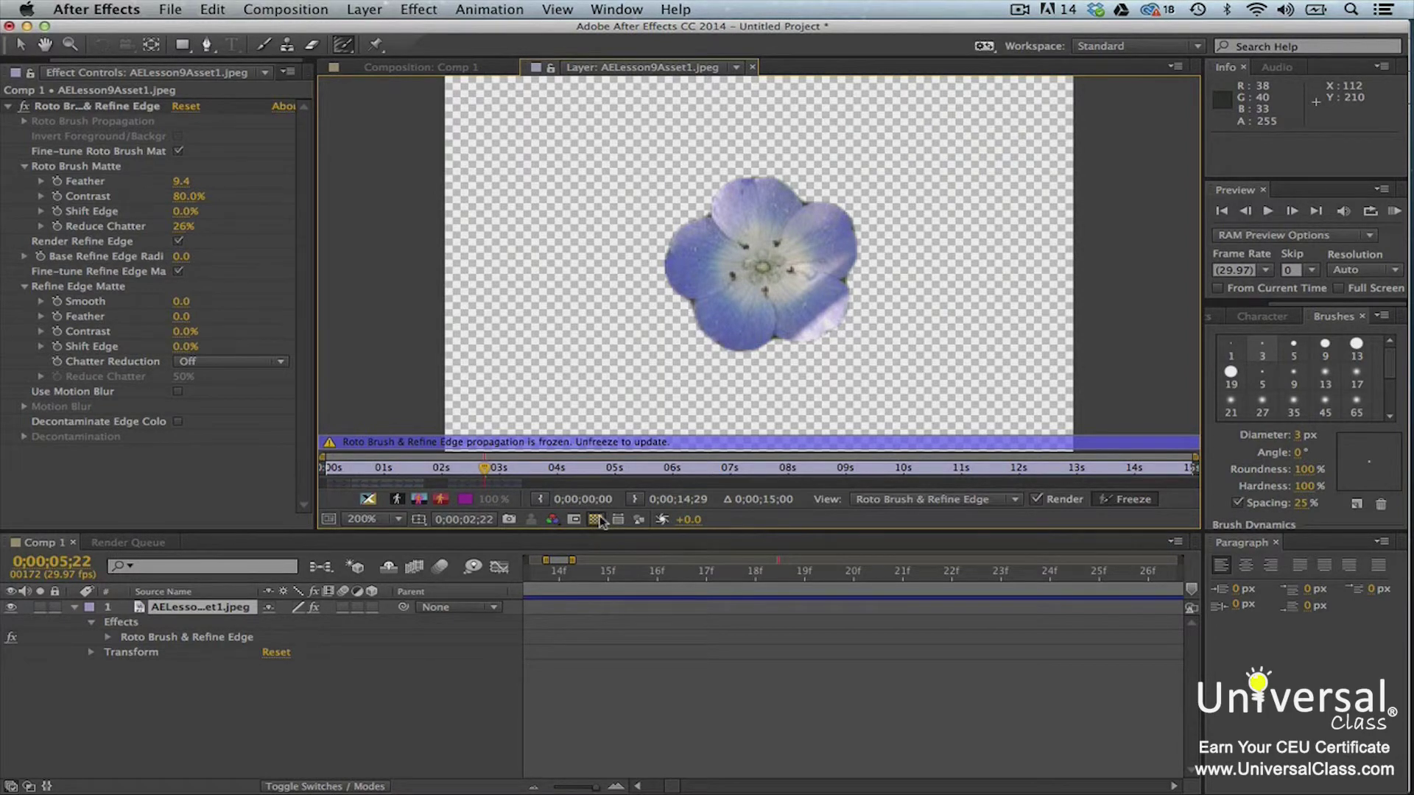
- Return to the Selection tool and switch the viewer to Comp 1
key("v")
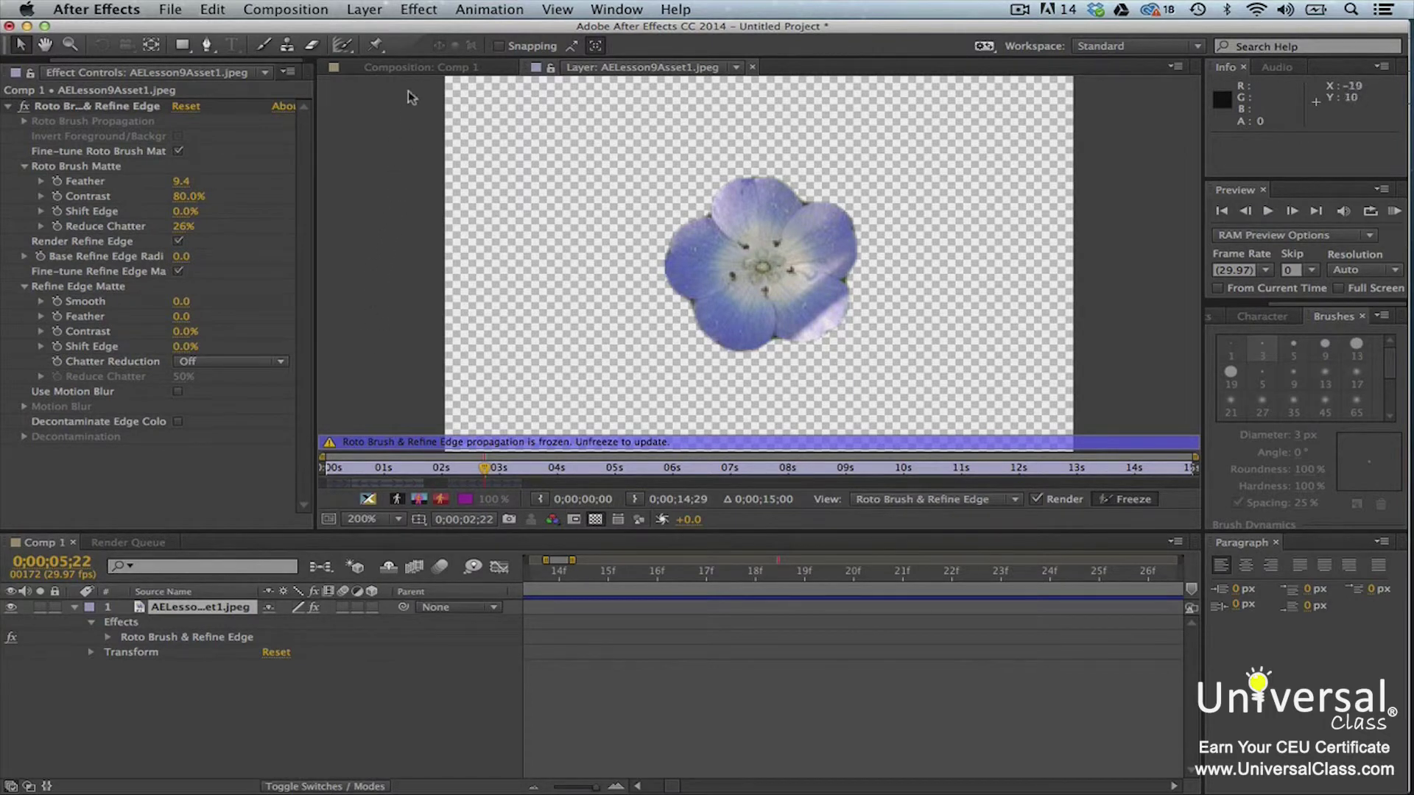
left_click(416, 67)
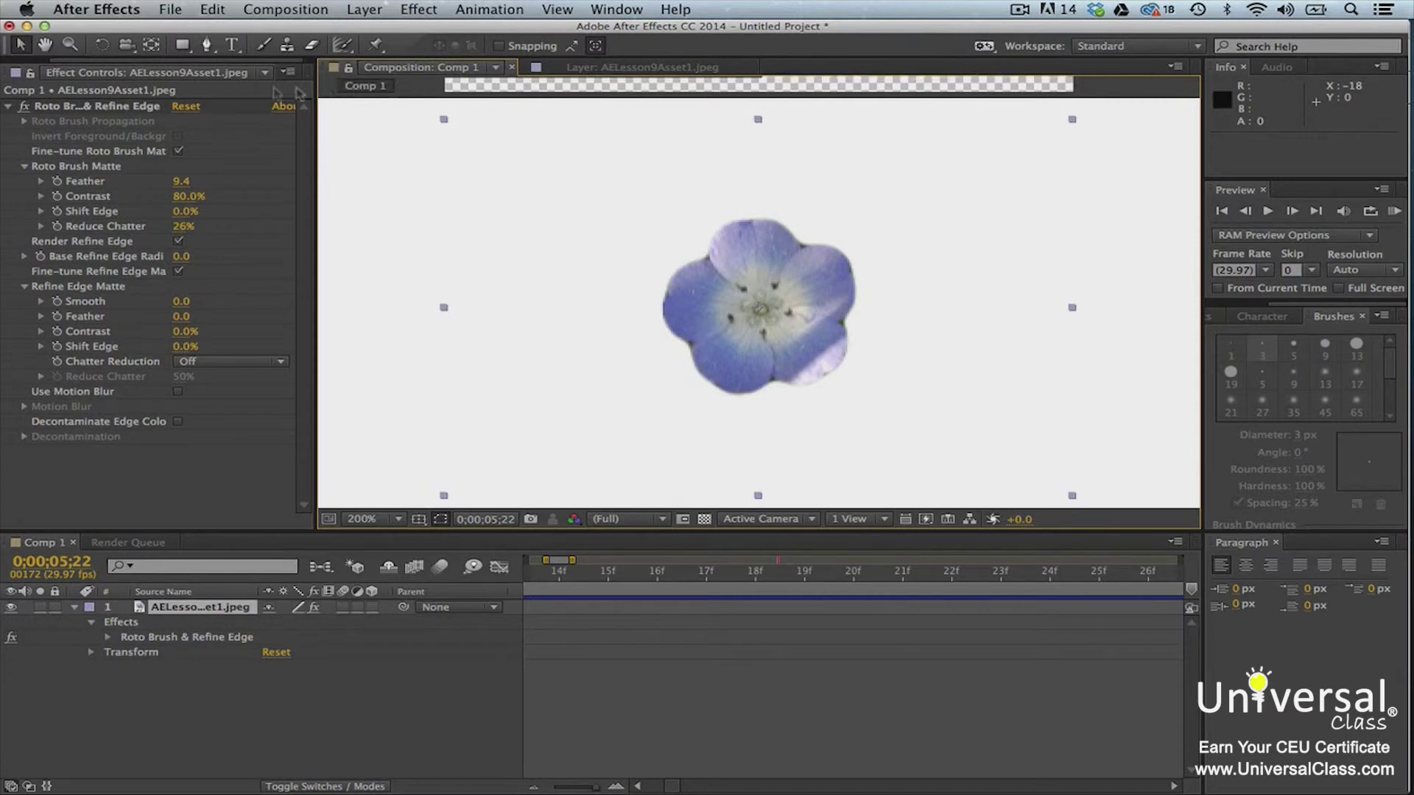
- Draw a teal rectangle covering the whole composition
left_click(182, 46)
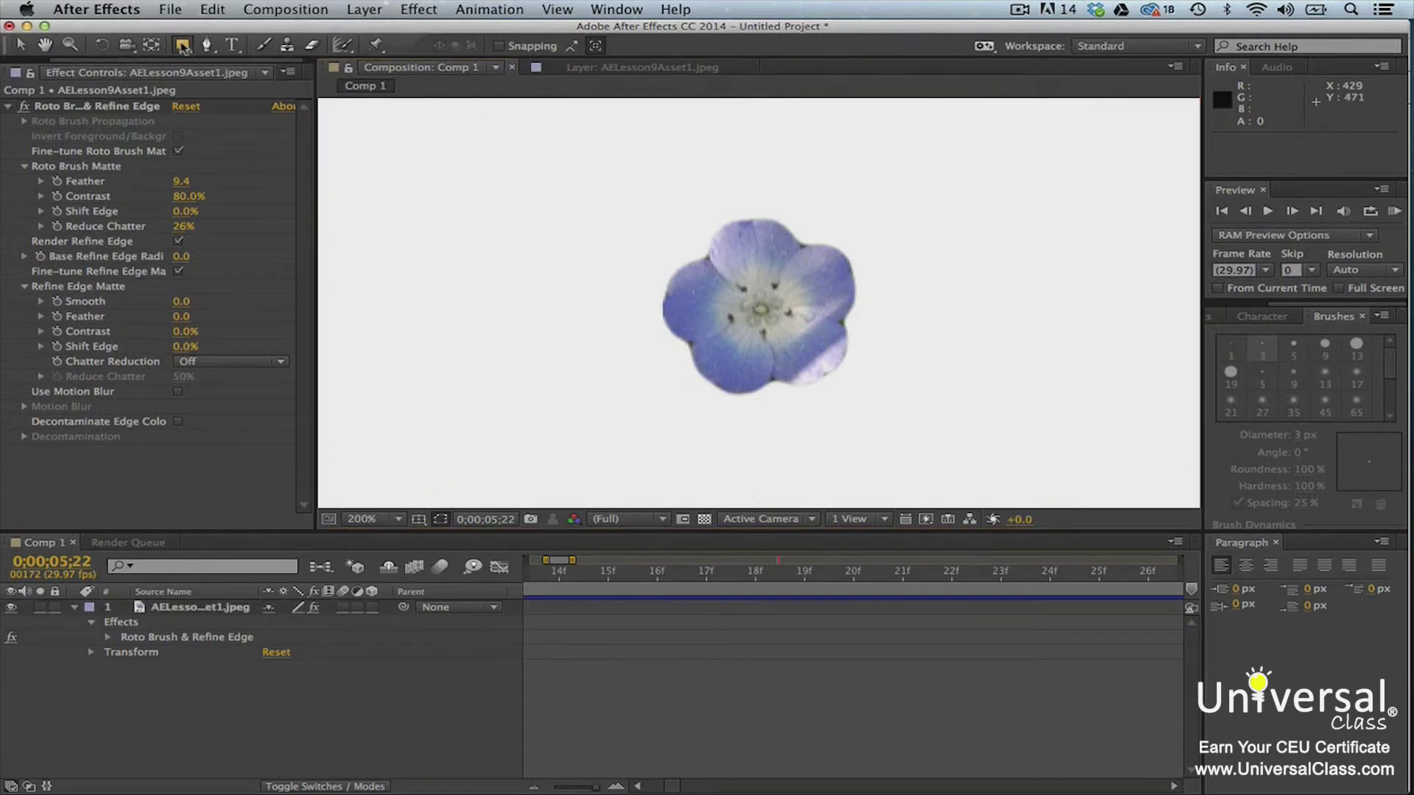
left_click(321, 100)
left_click_drag(321, 100, 1200, 511)
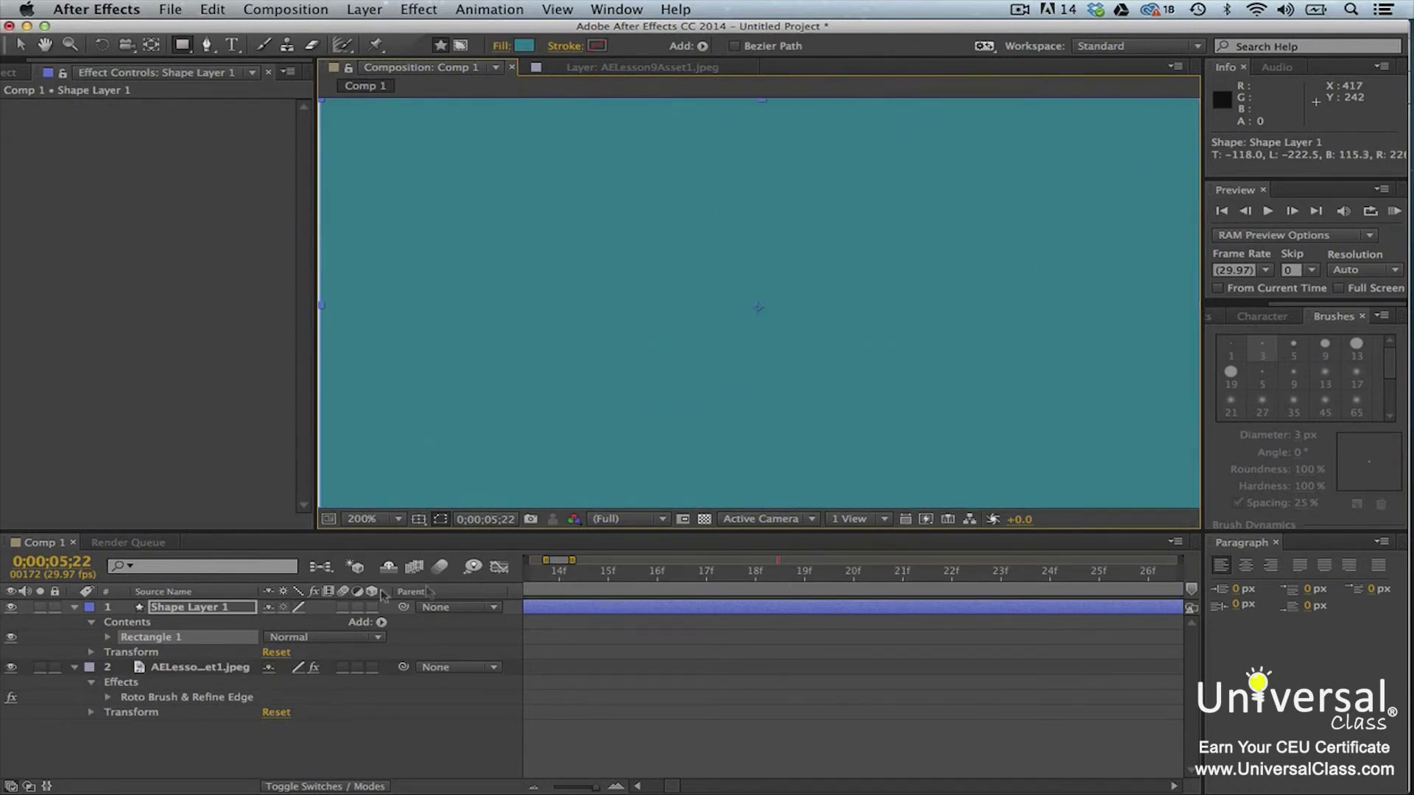
- Move Shape Layer 1 beneath the flower layer and fit it to the comp
left_click_drag(237, 609, 222, 732)
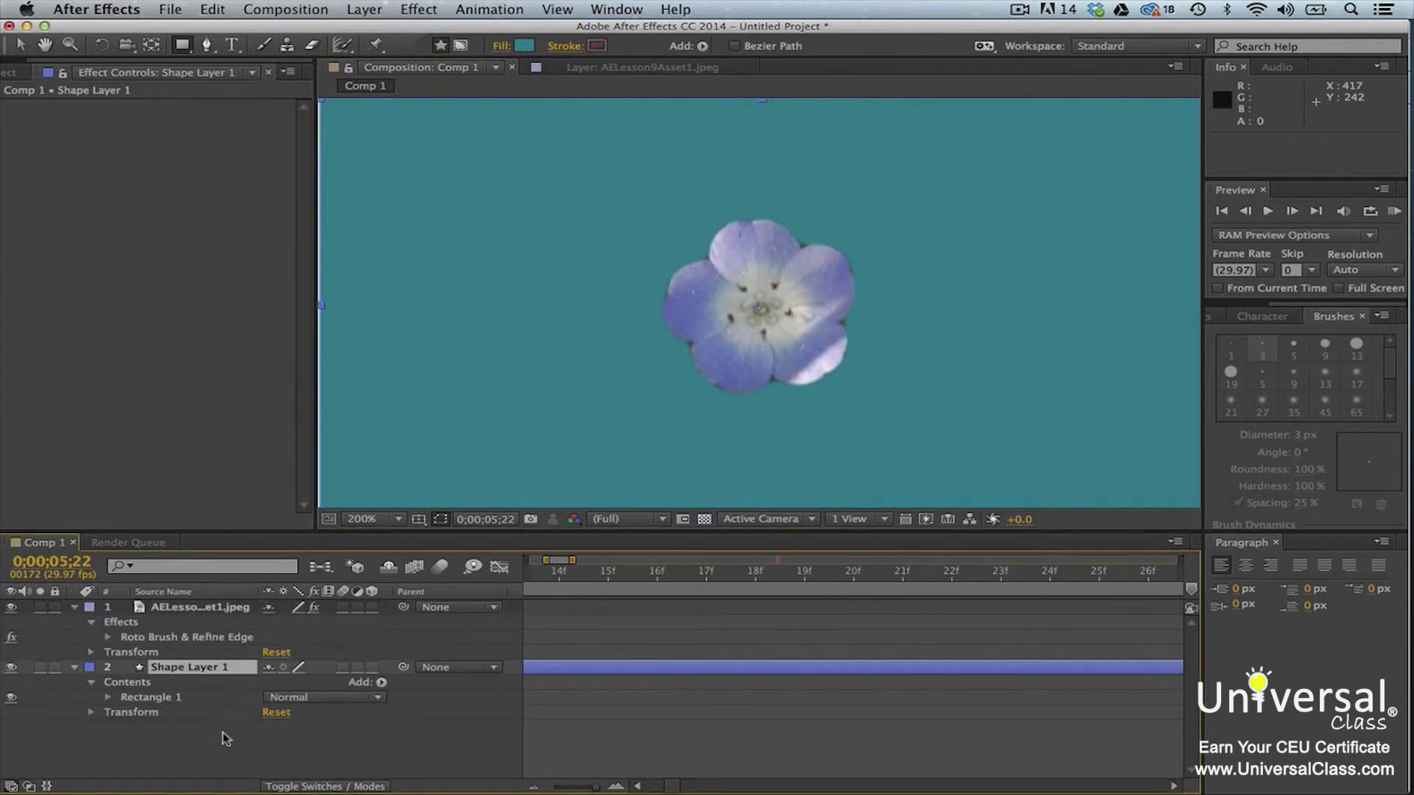
key("v")
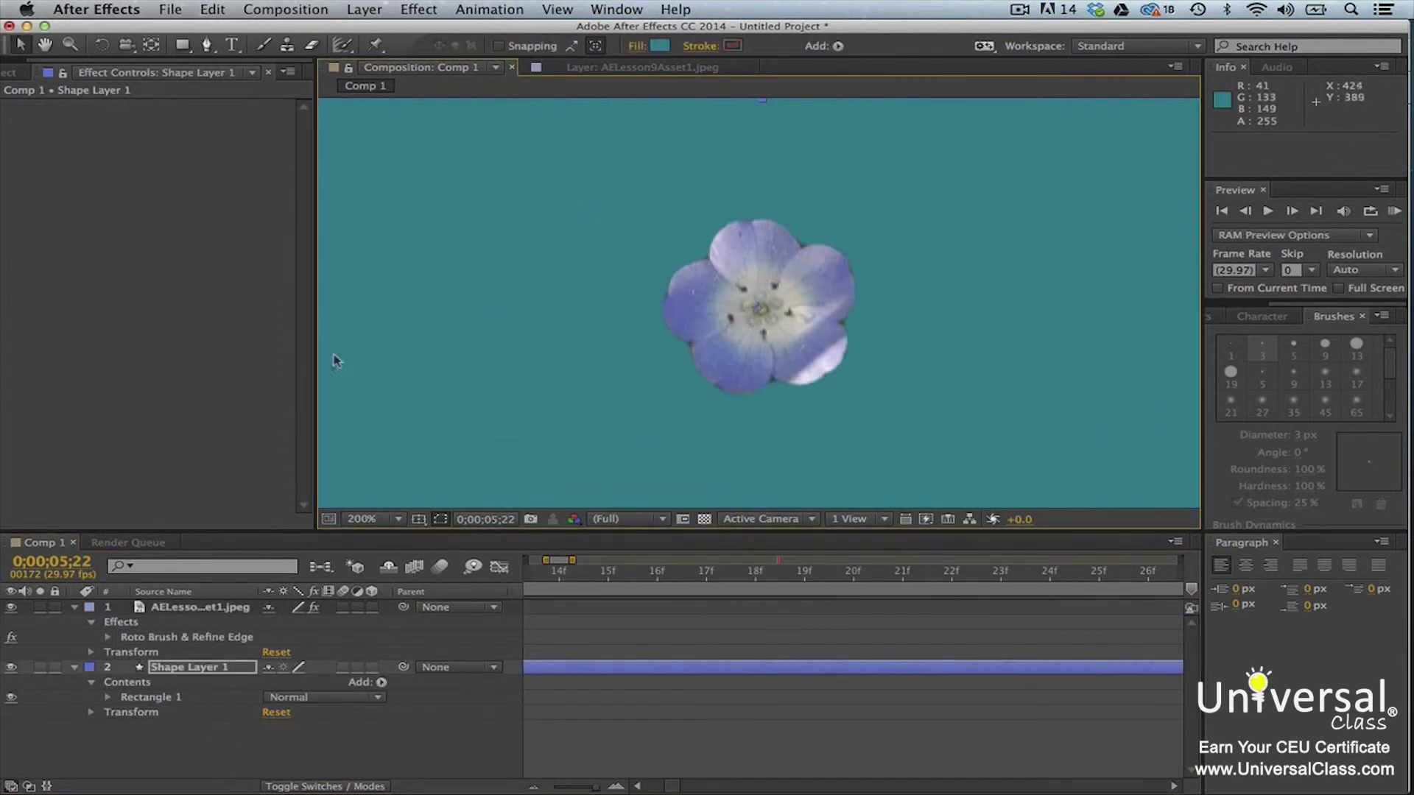
left_click(363, 10)
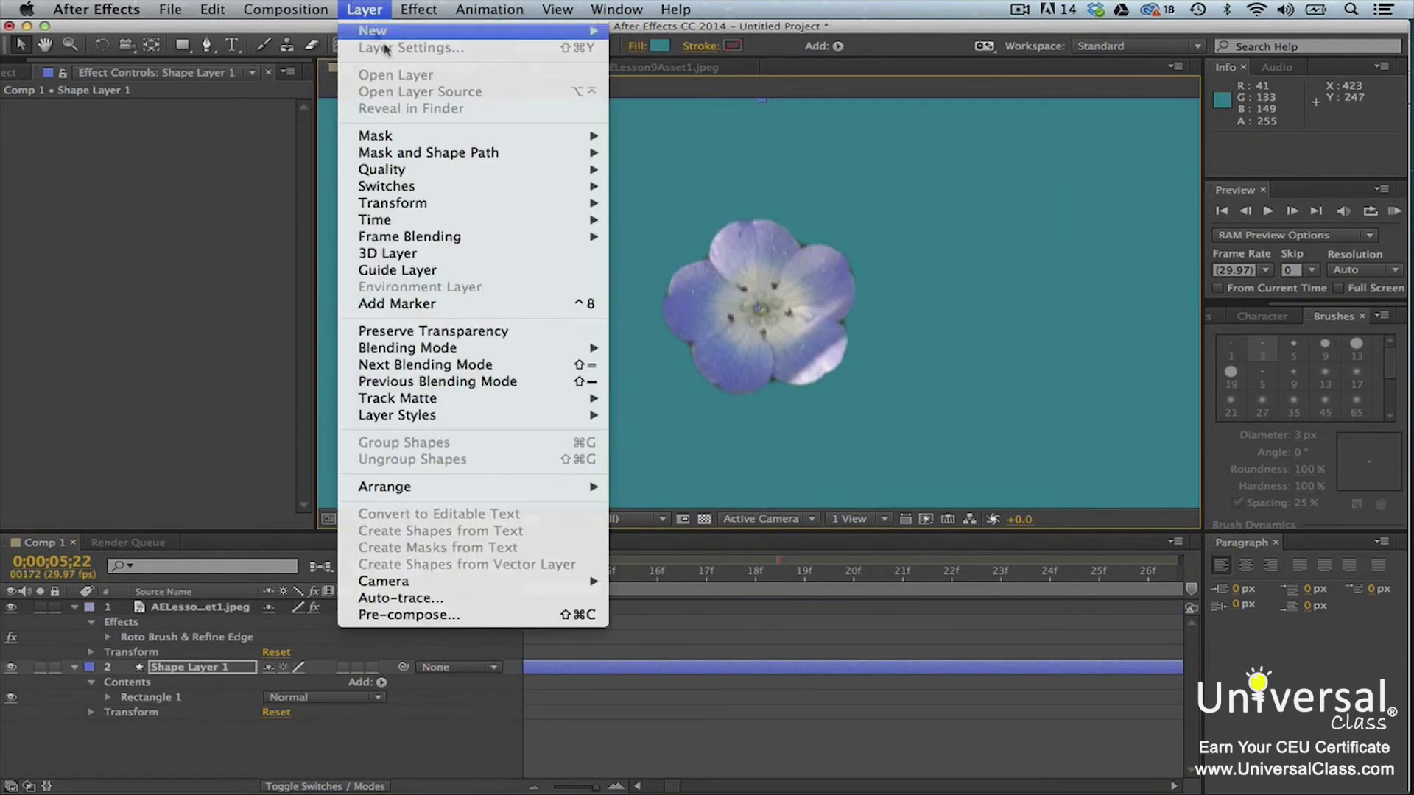
mouse_move(597, 204)
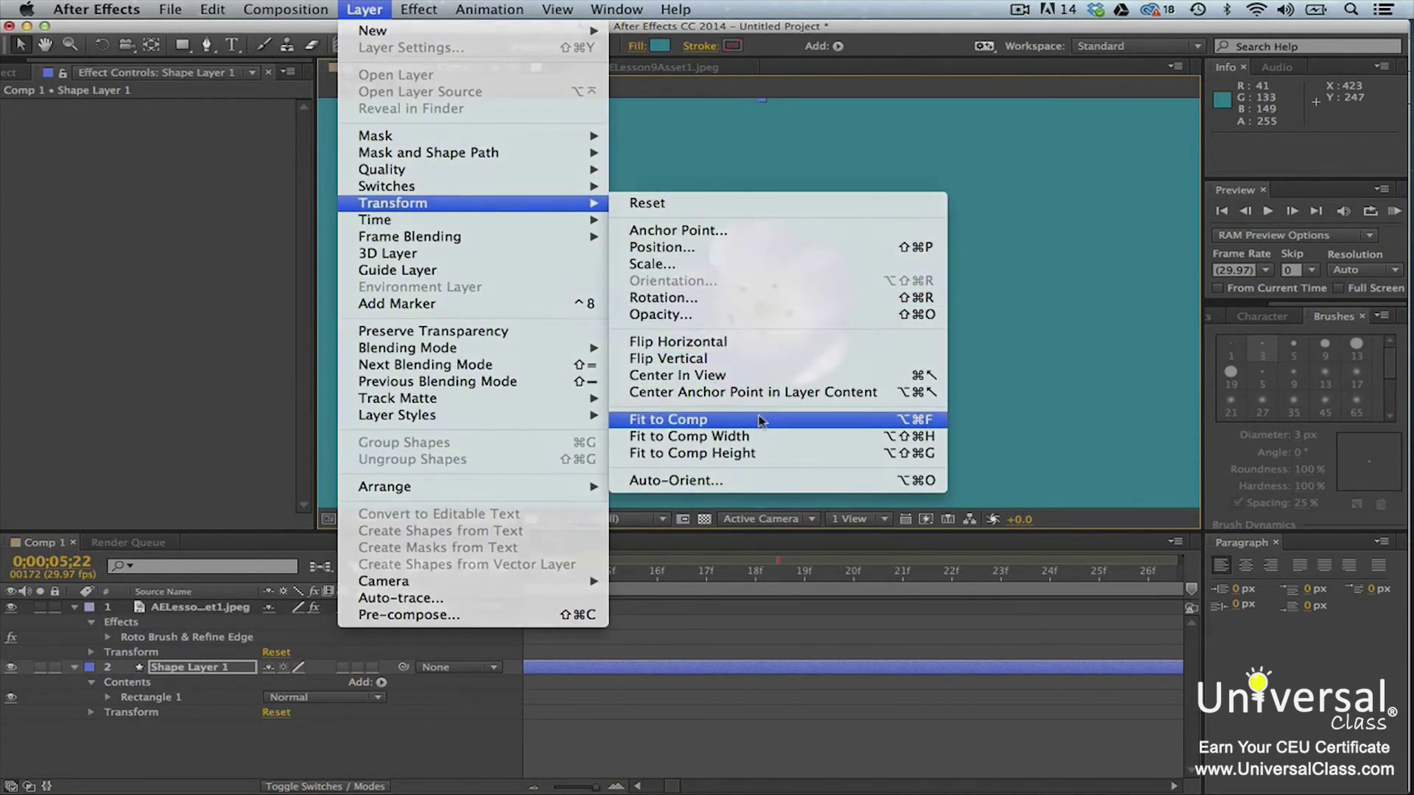
left_click(761, 421)
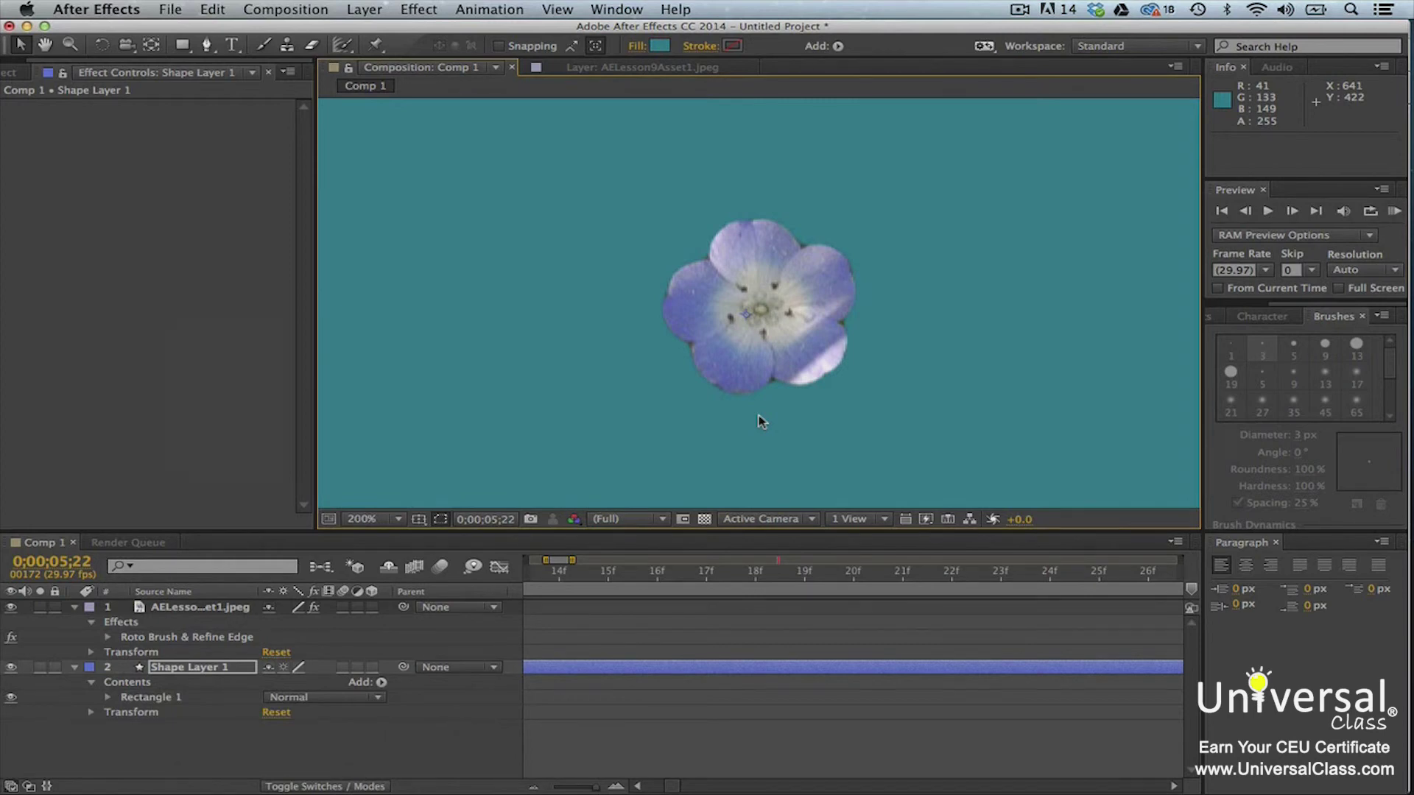
- Show the Color Correction submenu under the Effect menu
left_click(419, 9)
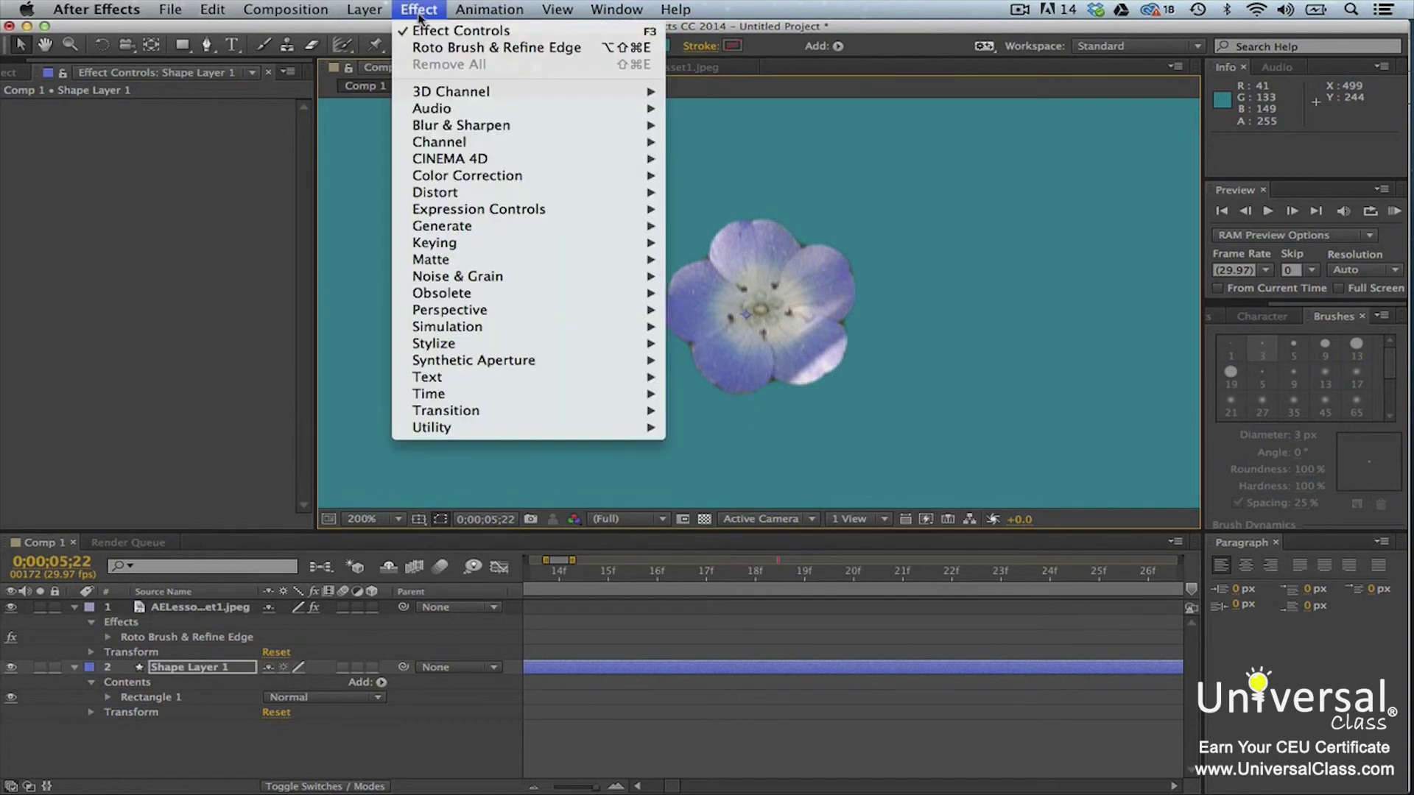
mouse_move(548, 176)
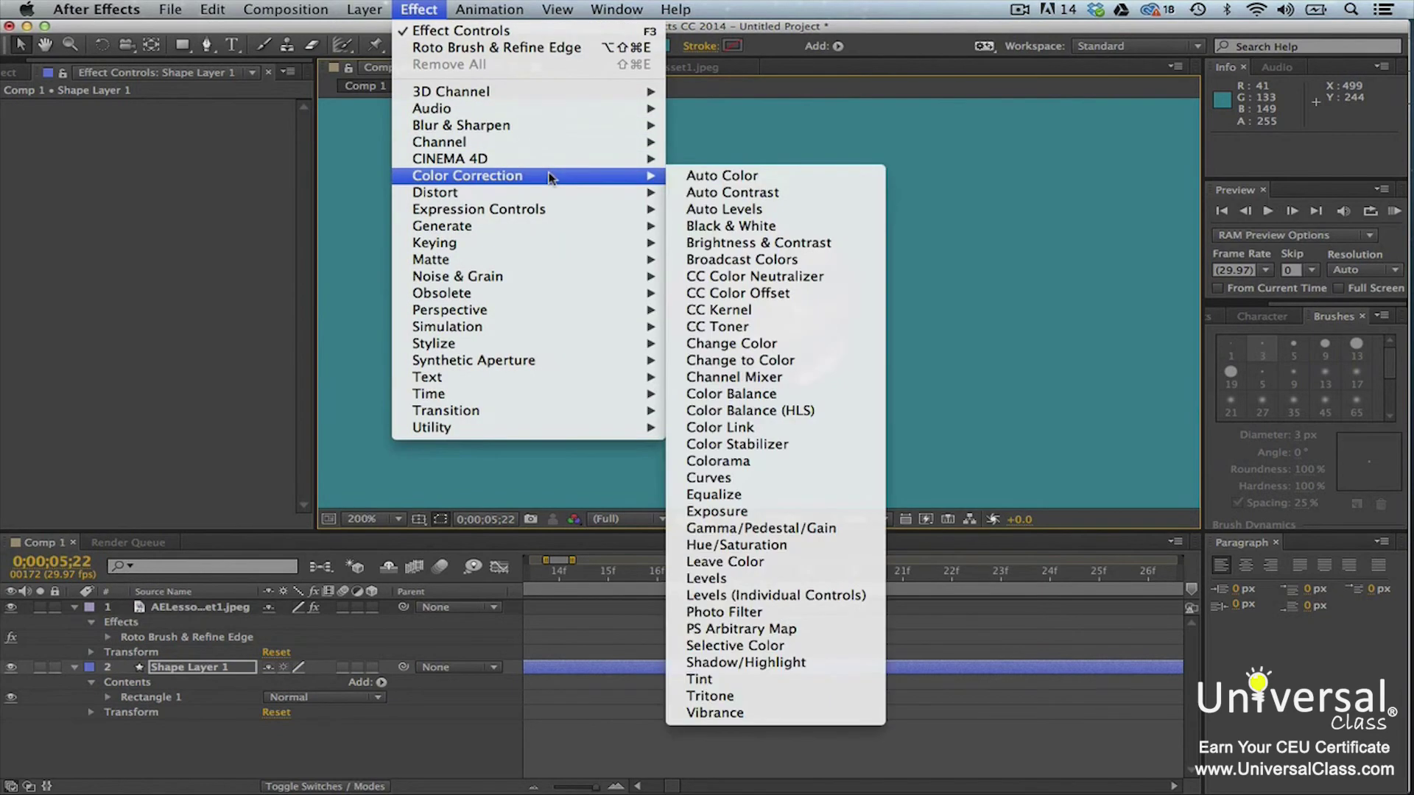